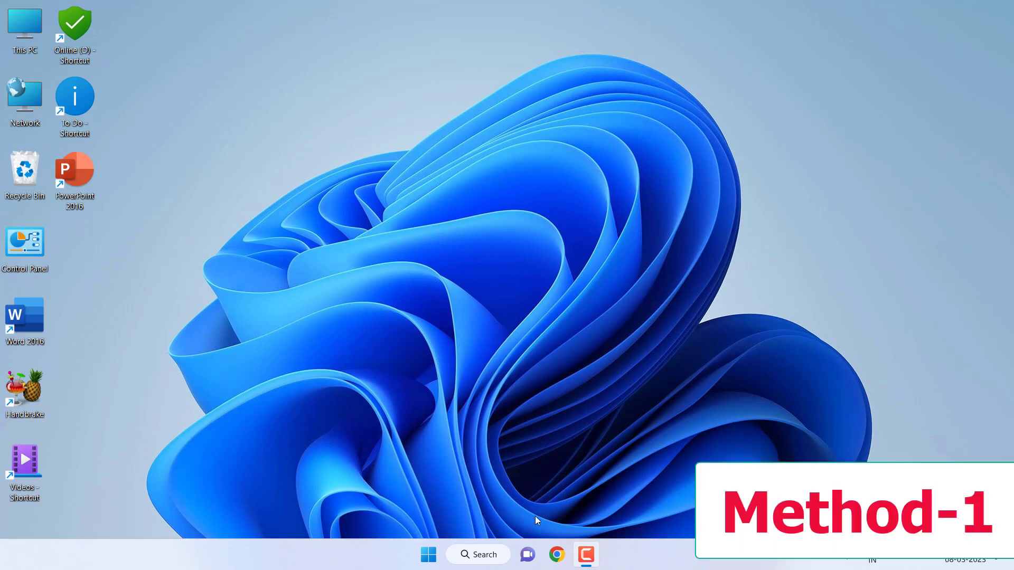
Open Settings > System > Display > HDR and scroll down to the display's HDR capabilities
{"action": "left_click", "coordinate": [429, 554]}
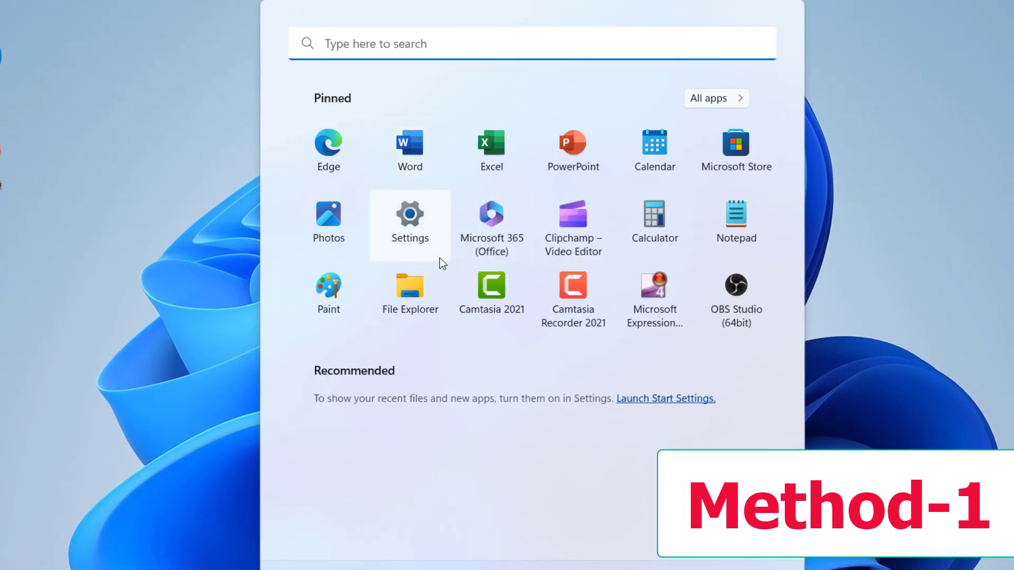
{"action": "left_click", "coordinate": [423, 233]}
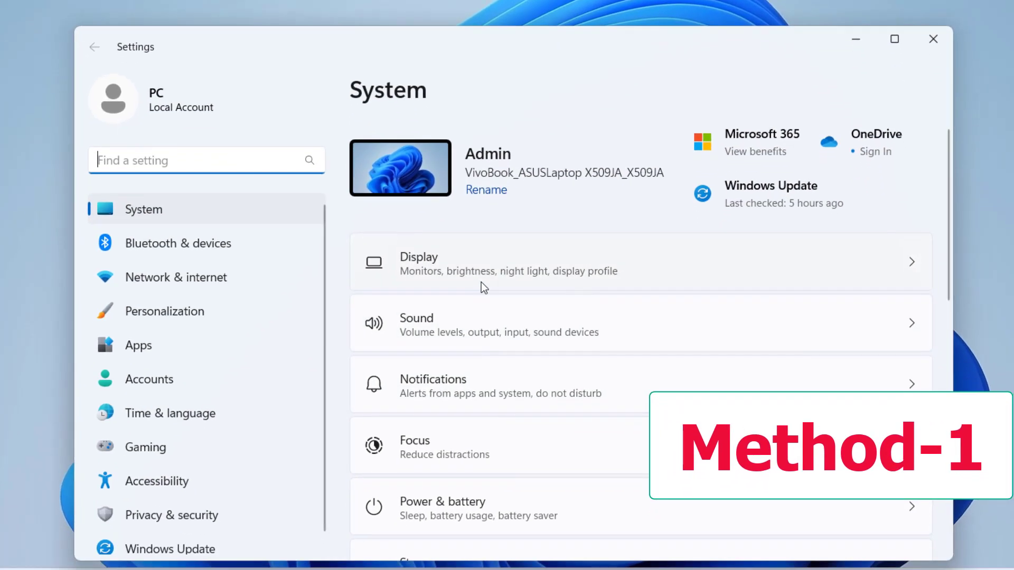
{"action": "left_click", "coordinate": [482, 284]}
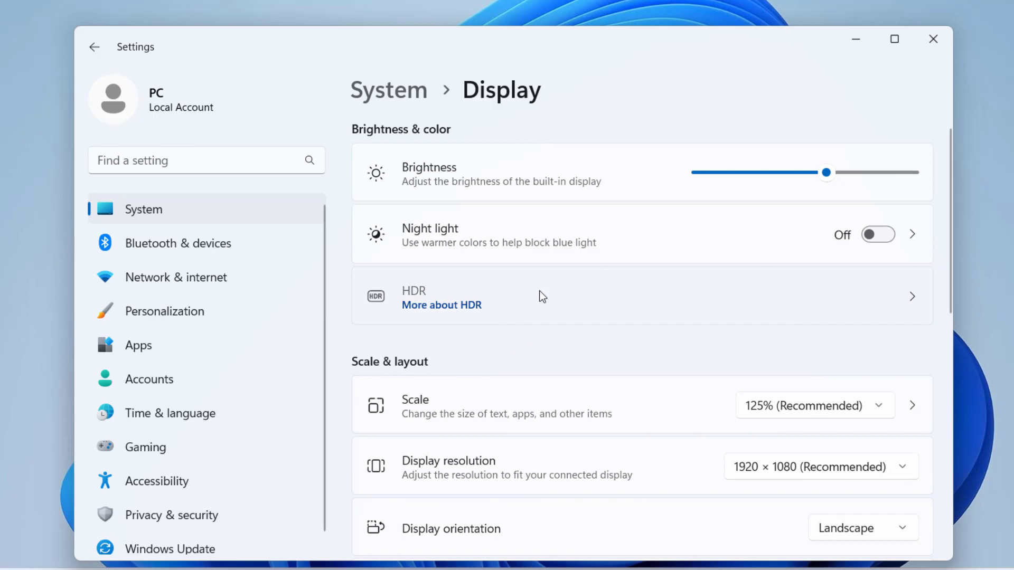
{"action": "left_click", "coordinate": [542, 296]}
{"action": "scroll", "coordinate": [714, 292], "scroll_direction": "down", "scroll_amount": 4}
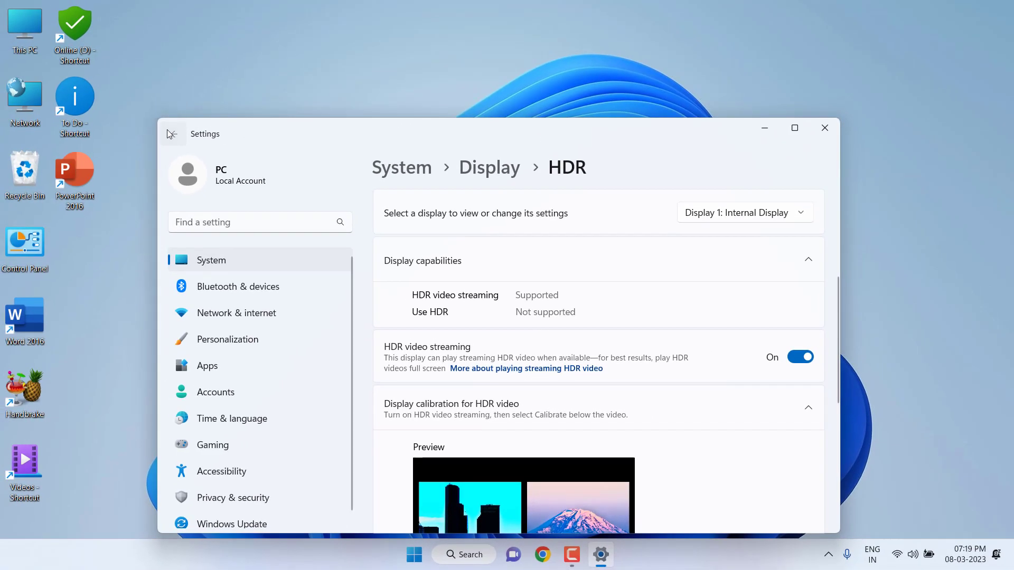
Open Display > Graphics > default graphics settings with windowed-game optimizations on, then return to Graphics
{"action": "left_click", "coordinate": [174, 136]}
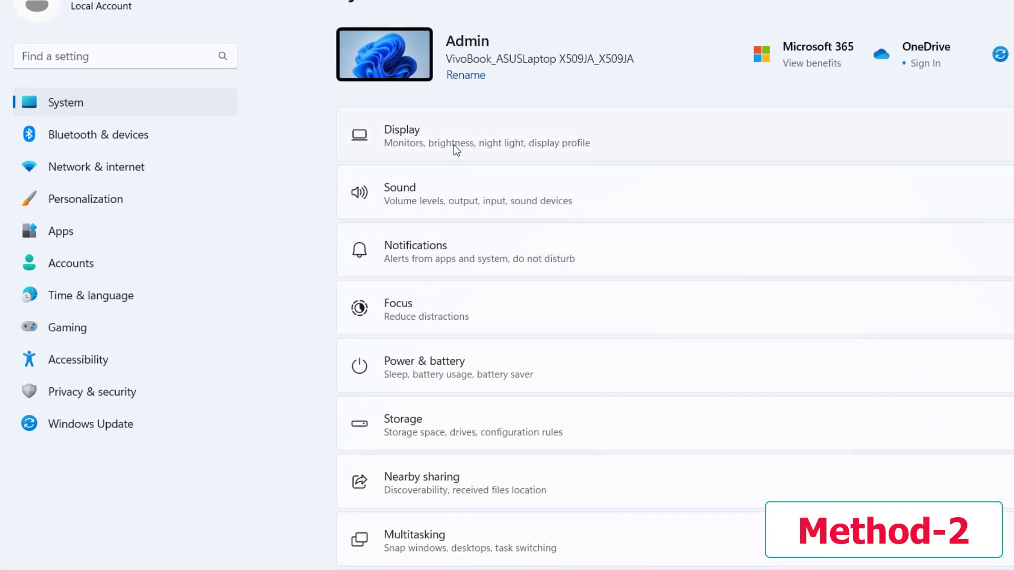
{"action": "left_click", "coordinate": [454, 145]}
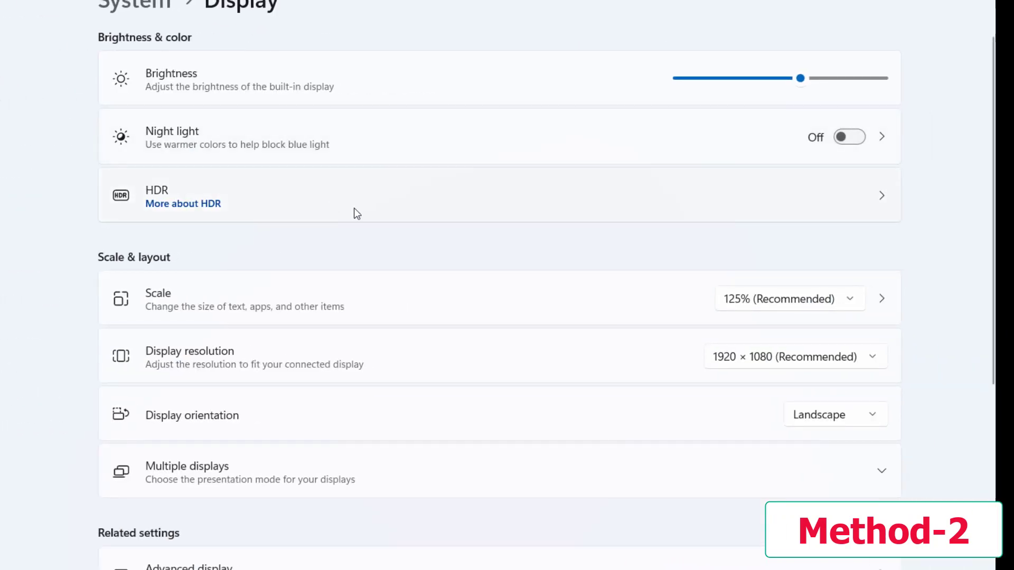
{"action": "scroll", "coordinate": [380, 219], "scroll_direction": "down", "scroll_amount": 6}
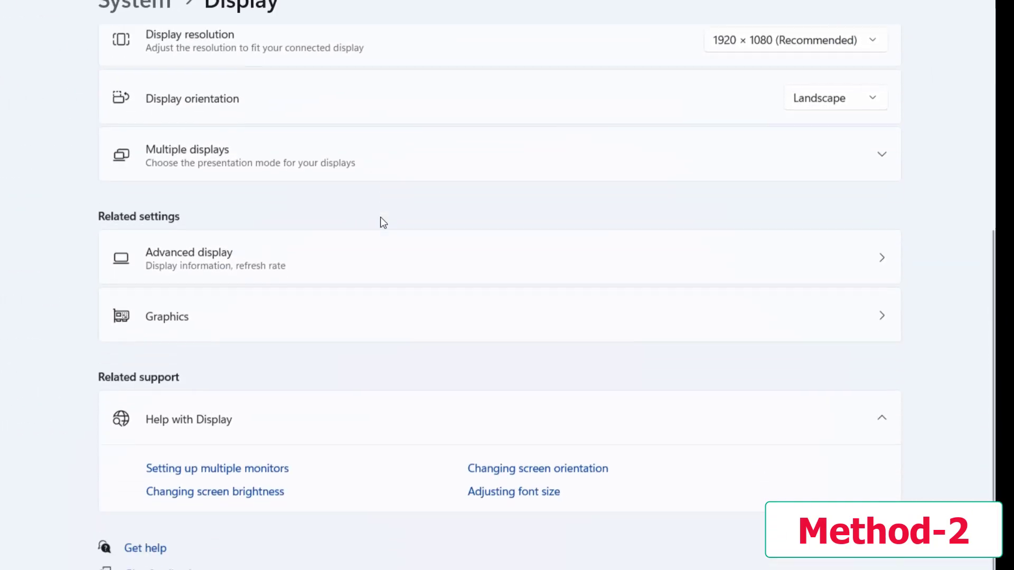
{"action": "left_click", "coordinate": [234, 317]}
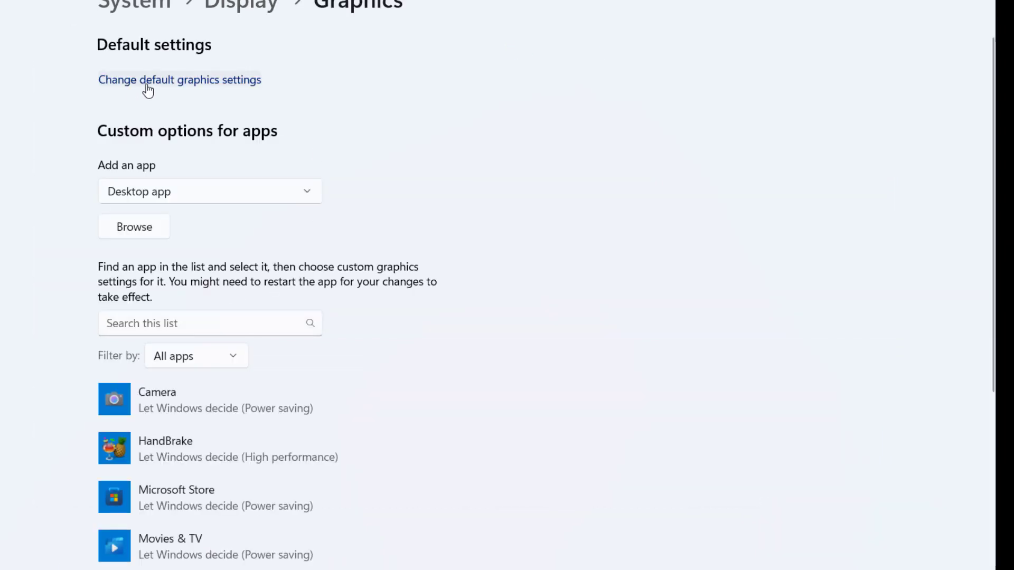
{"action": "left_click", "coordinate": [147, 84]}
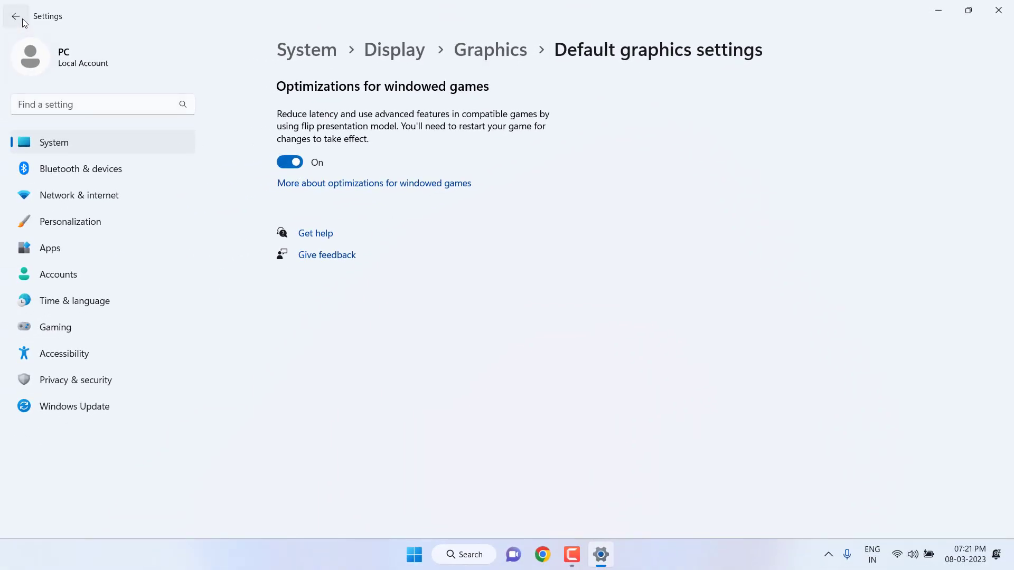
{"action": "left_click", "coordinate": [23, 21]}
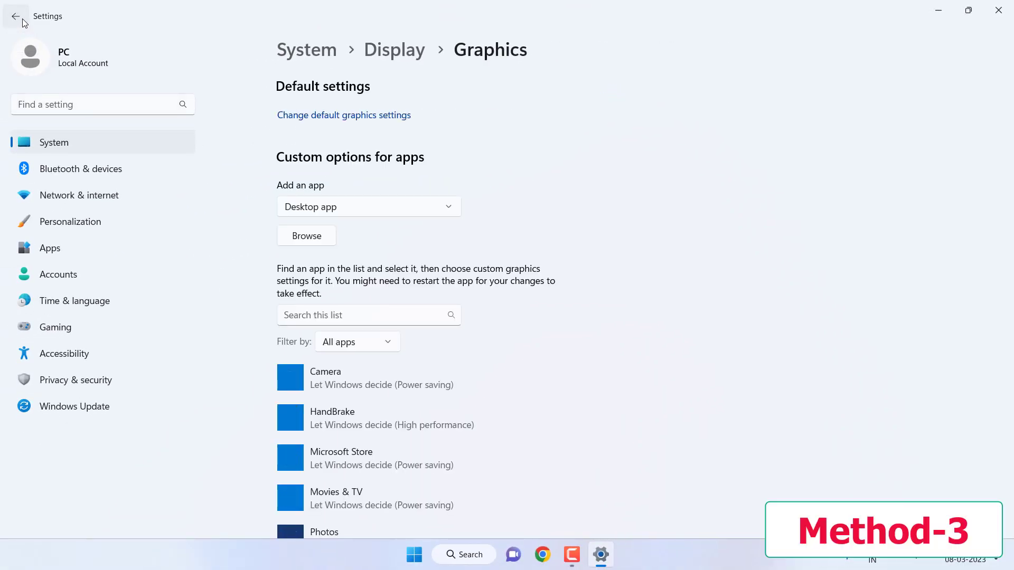
Confirm Game Mode is switched on under Gaming, then return to the Display settings page
{"action": "left_click", "coordinate": [16, 16]}
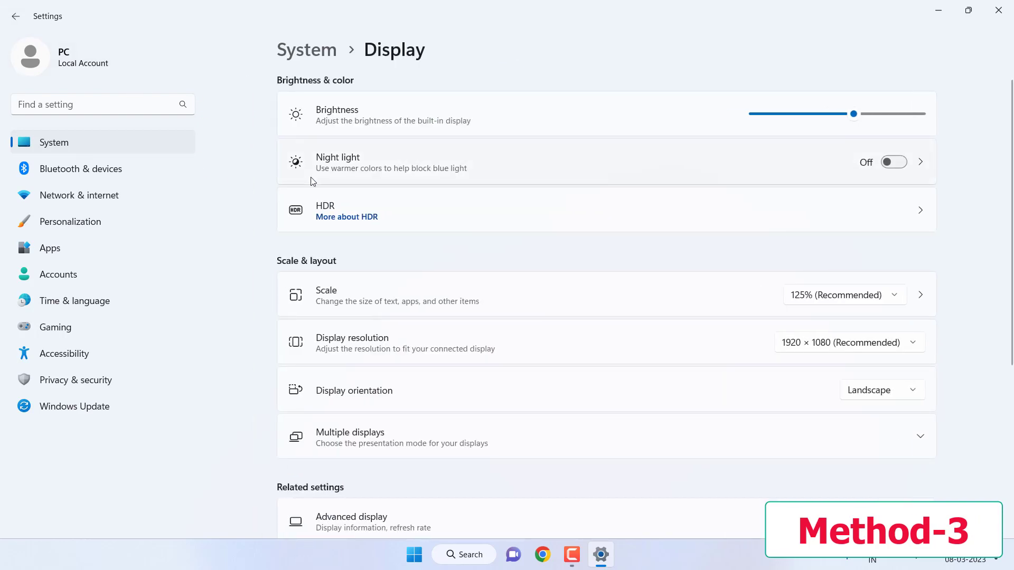
{"action": "left_click", "coordinate": [64, 333]}
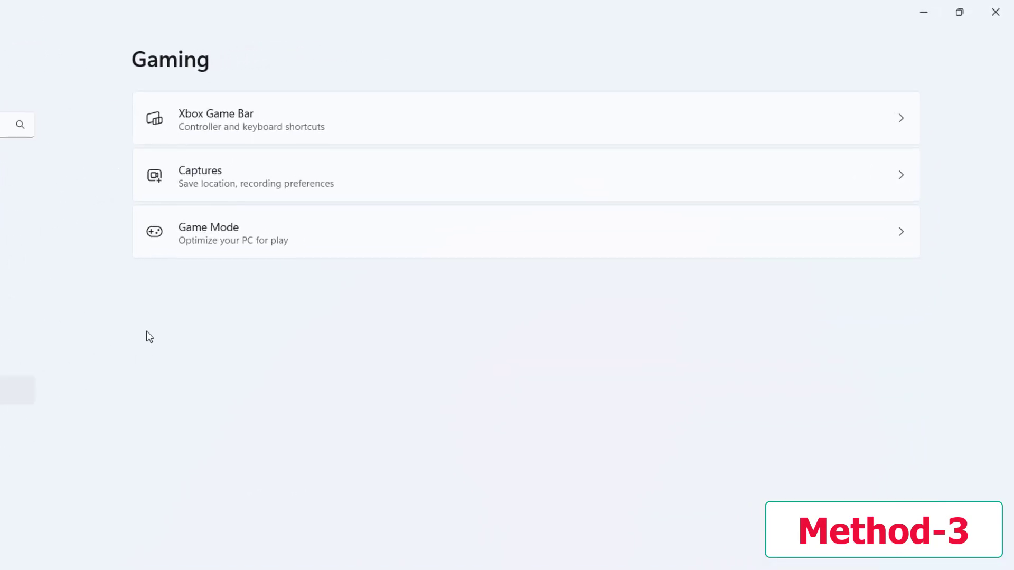
{"action": "left_click", "coordinate": [246, 250]}
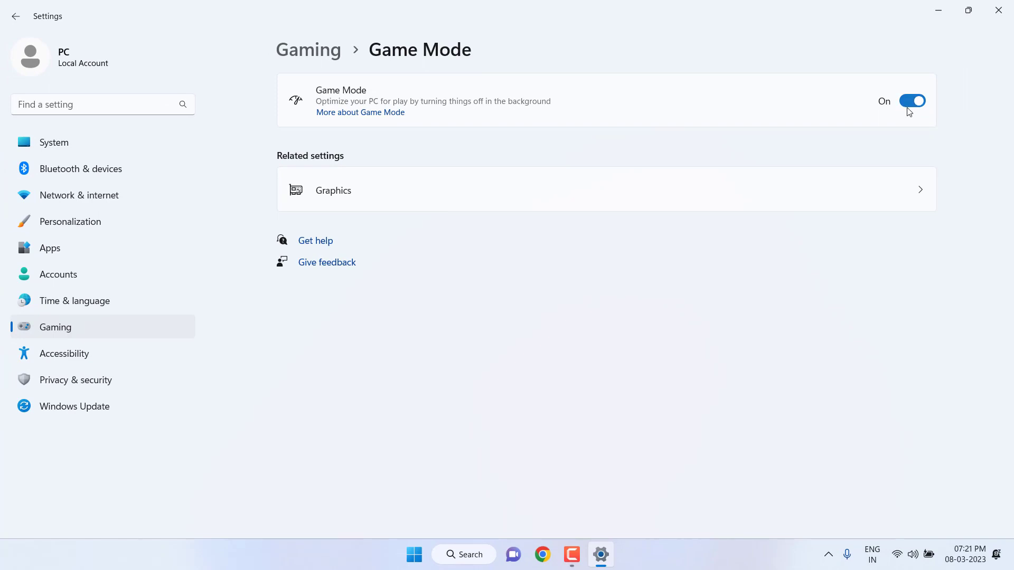
{"action": "left_click", "coordinate": [10, 24]}
{"action": "left_click", "coordinate": [10, 24]}
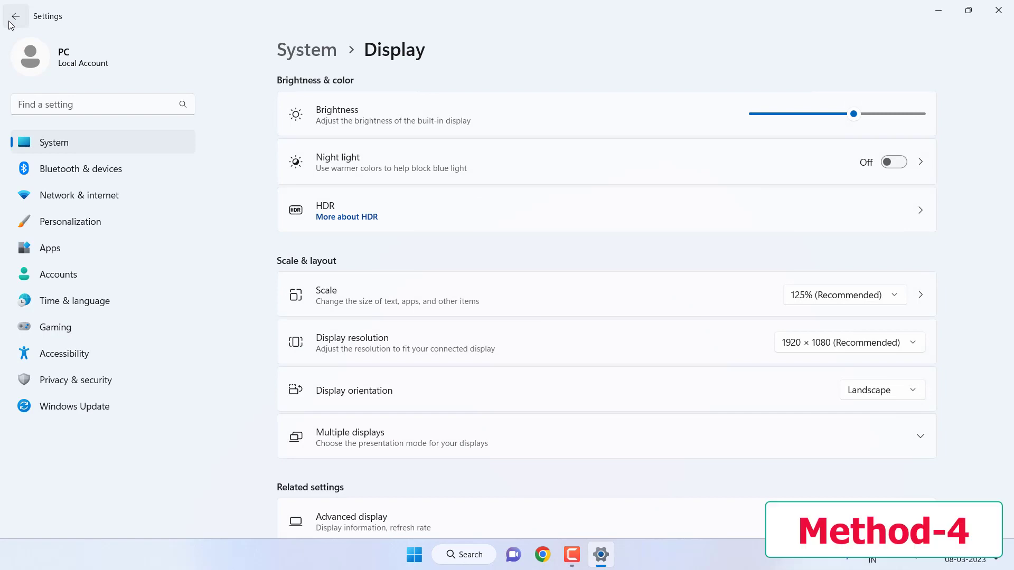
From System > About, launch Advanced system settings to bring up System Properties on its Advanced tab
{"action": "left_click", "coordinate": [16, 22]}
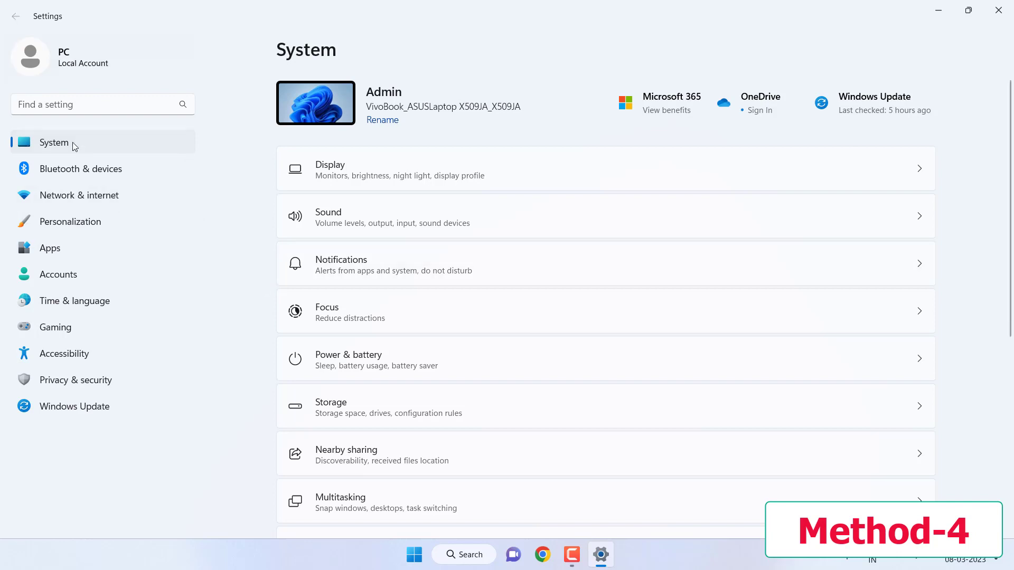
{"action": "scroll", "coordinate": [369, 264], "scroll_direction": "down", "scroll_amount": 5}
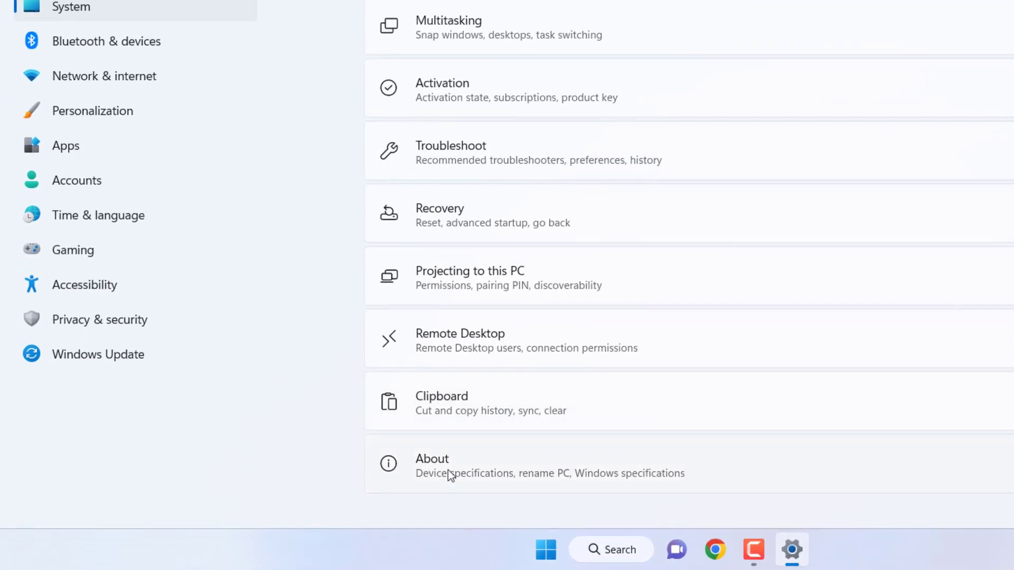
{"action": "left_click", "coordinate": [449, 474]}
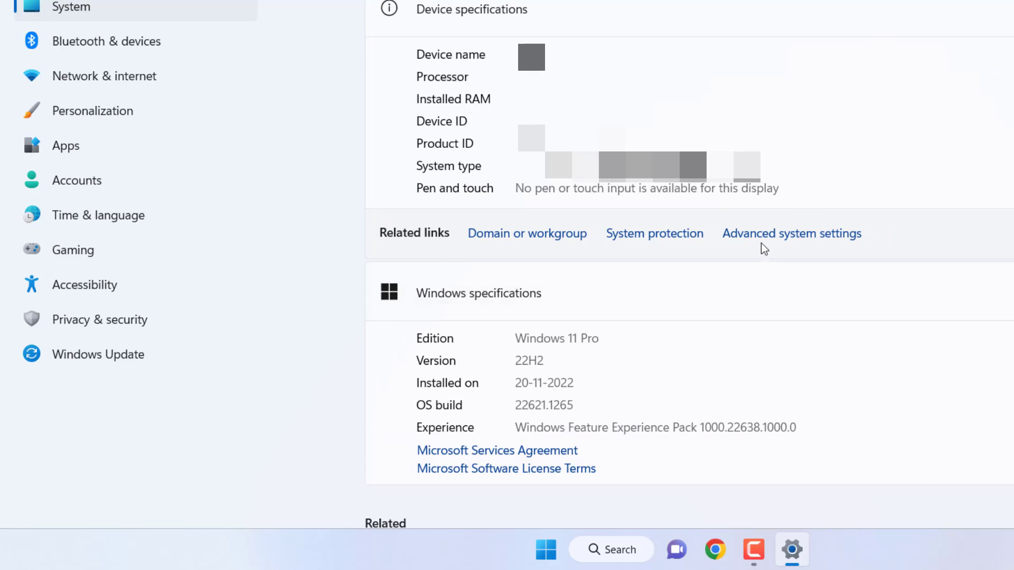
{"action": "left_click", "coordinate": [785, 238]}
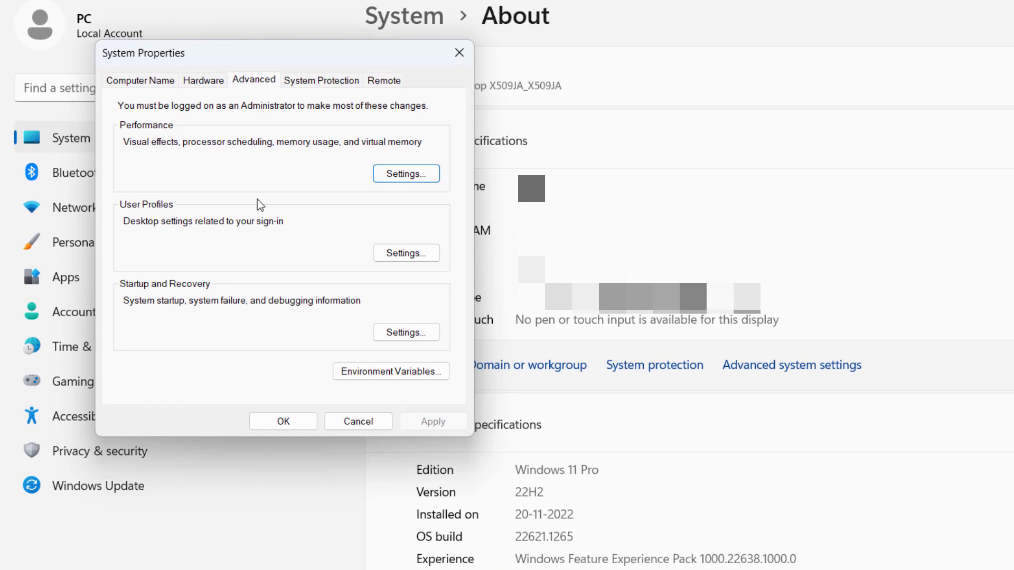
Set drive C: virtual memory to No paging file, confirm, and close all System Properties dialogs
{"action": "left_click", "coordinate": [398, 176]}
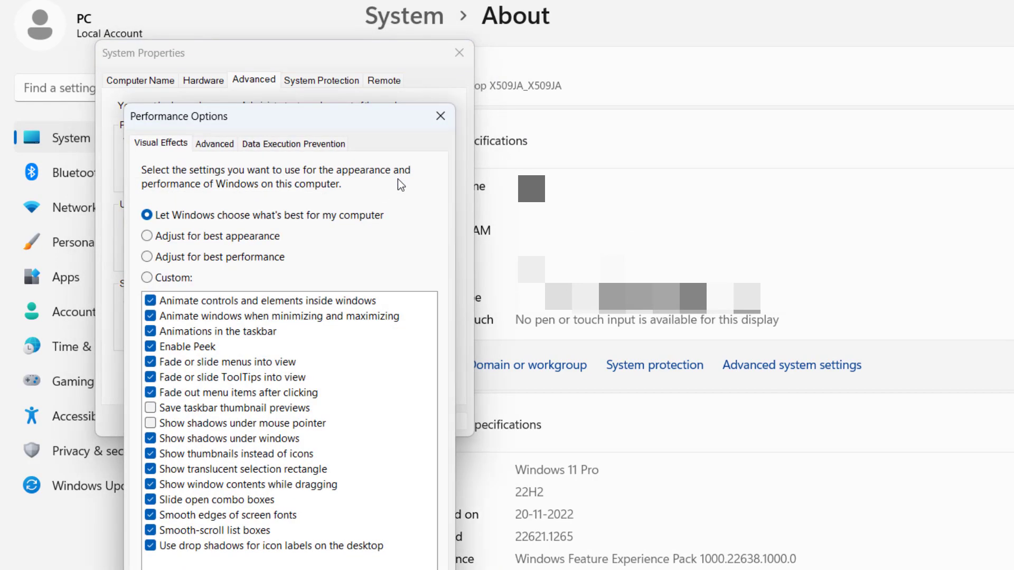
{"action": "left_click", "coordinate": [209, 144]}
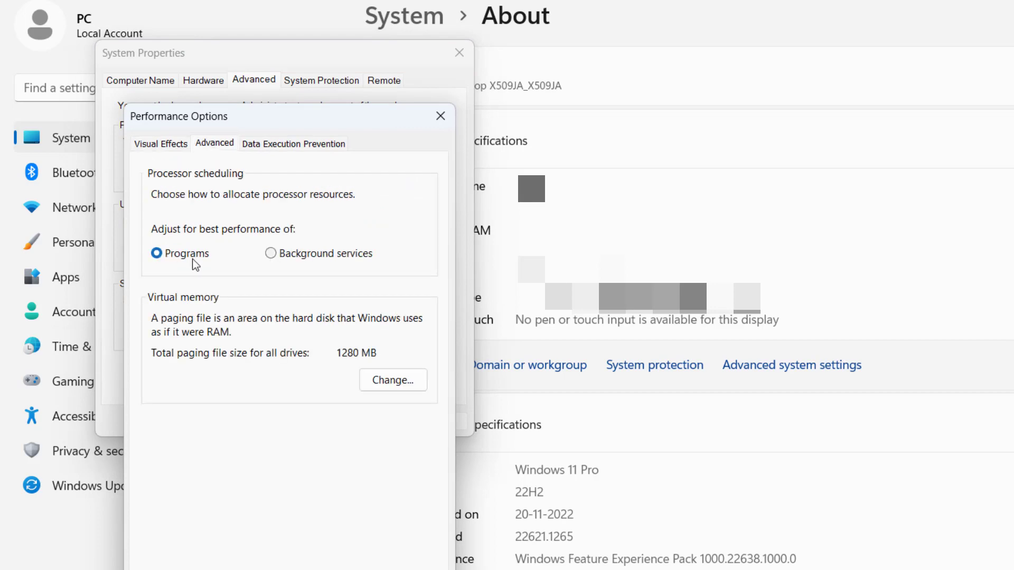
{"action": "left_click", "coordinate": [384, 380]}
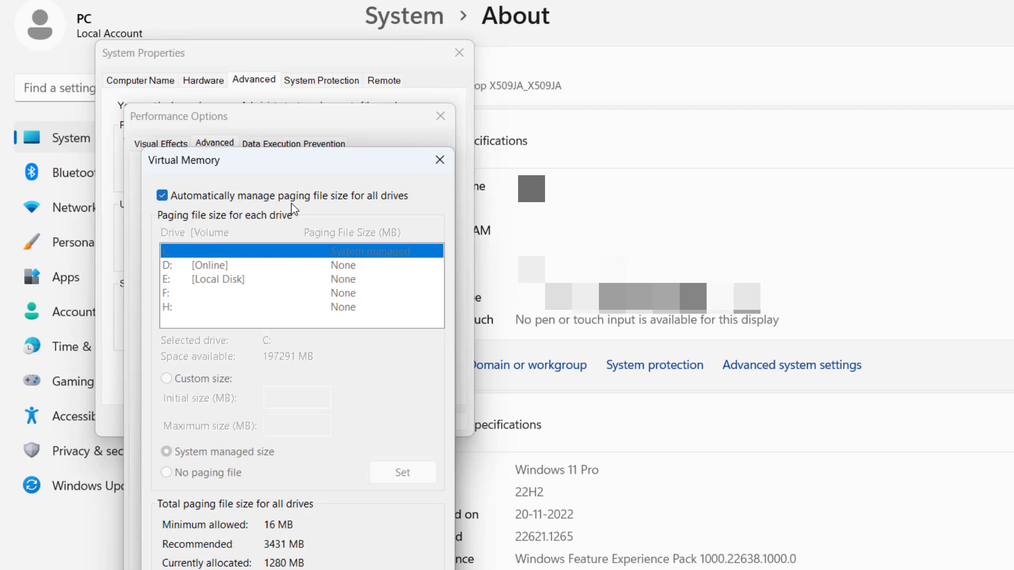
{"action": "left_click", "coordinate": [229, 199]}
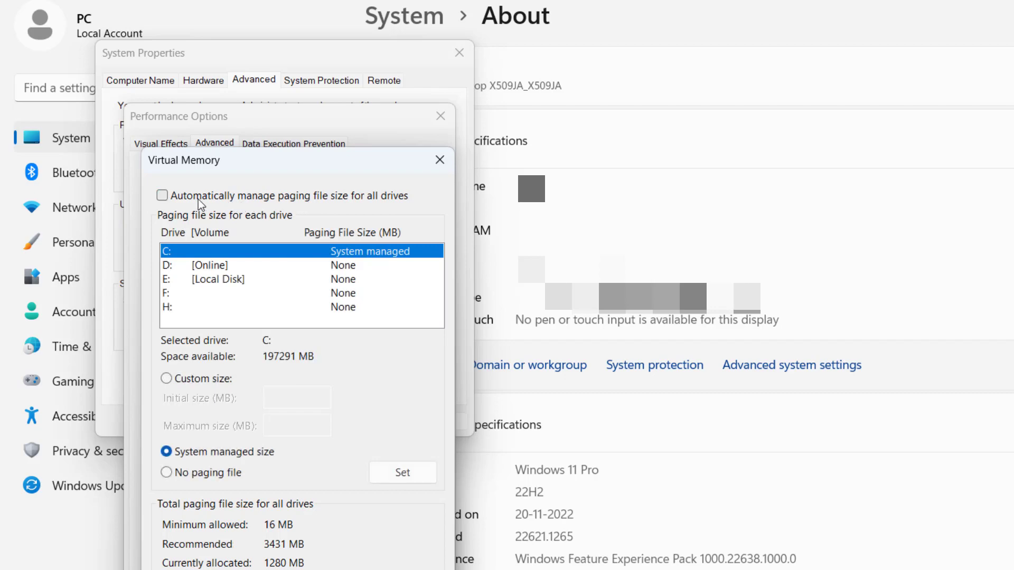
{"action": "left_click", "coordinate": [166, 473]}
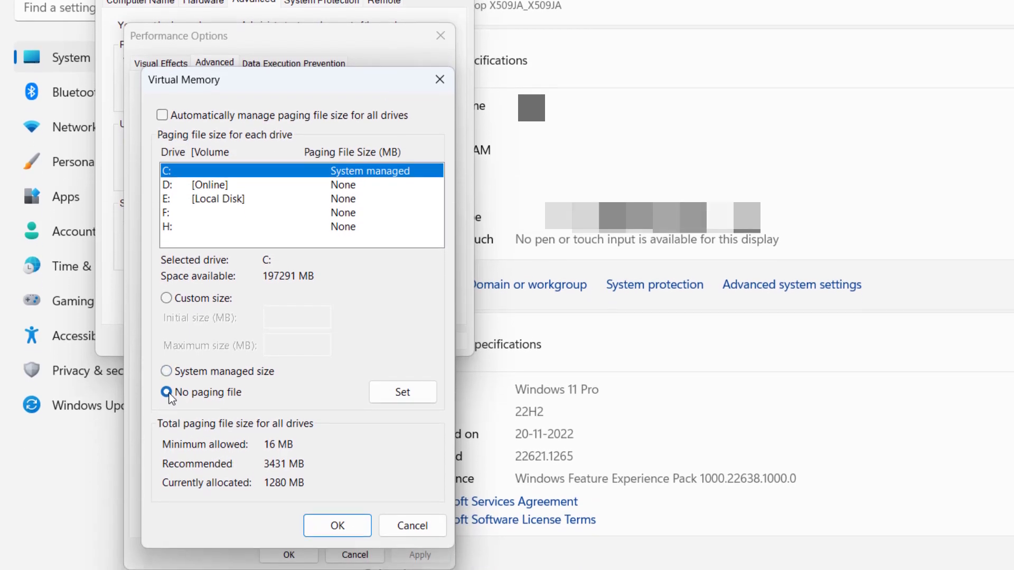
{"action": "left_click", "coordinate": [320, 528]}
{"action": "left_click", "coordinate": [289, 555]}
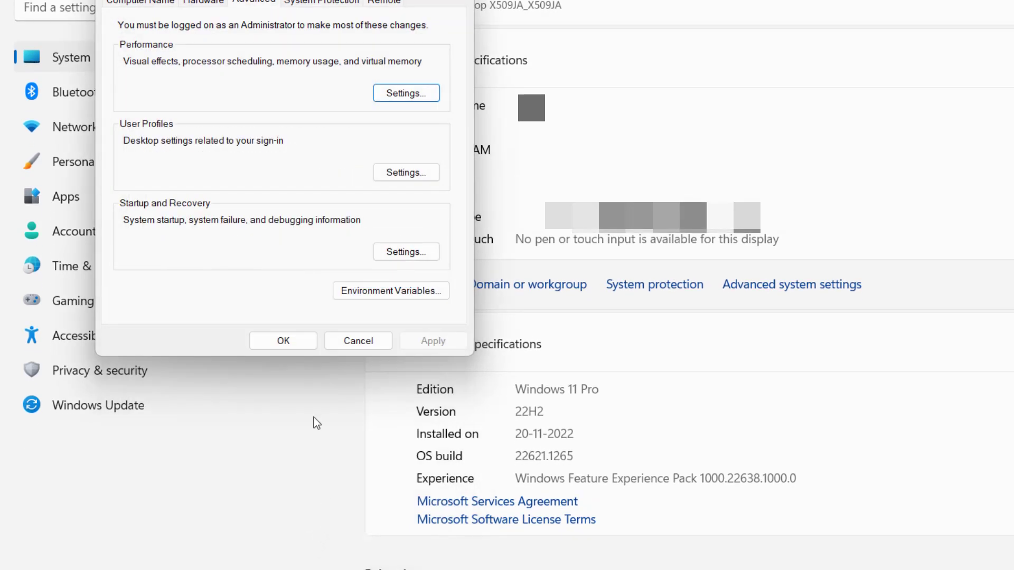
{"action": "key", "text": "Return"}
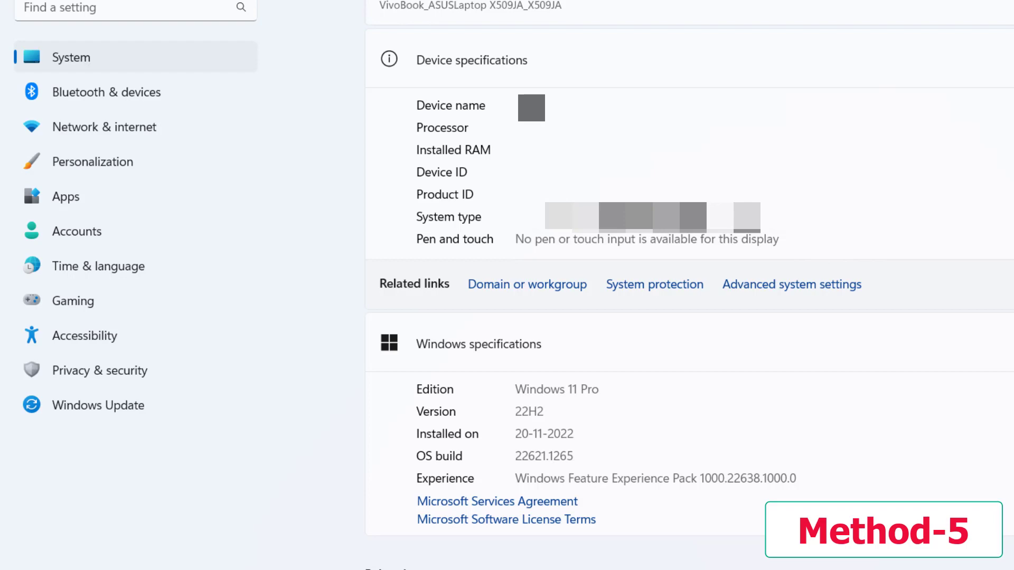
Go to System > Display > Graphics and scroll to the per-app preference list, e.g. HandBrake on High performance
{"action": "left_click", "coordinate": [66, 59]}
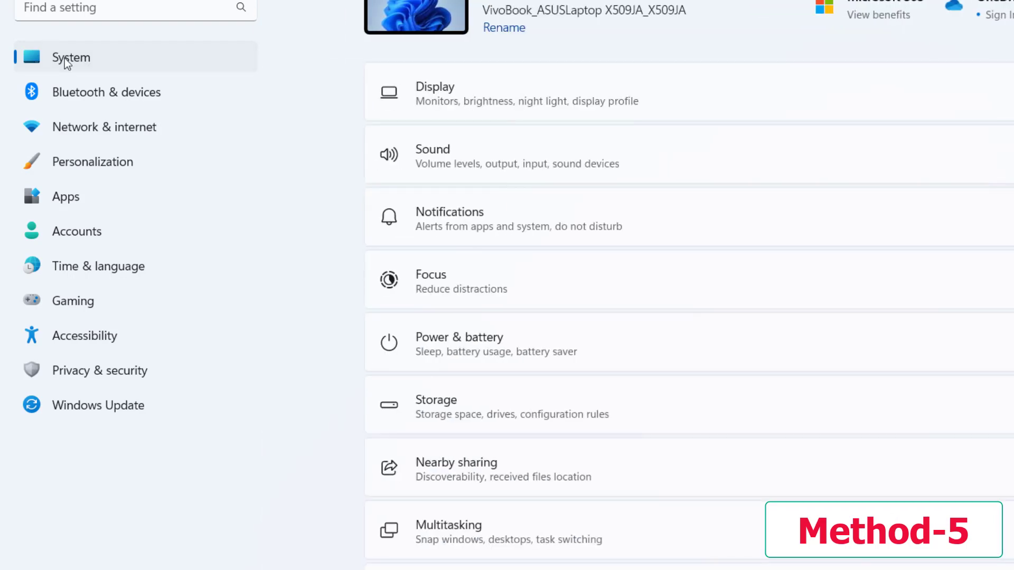
{"action": "left_click", "coordinate": [459, 102]}
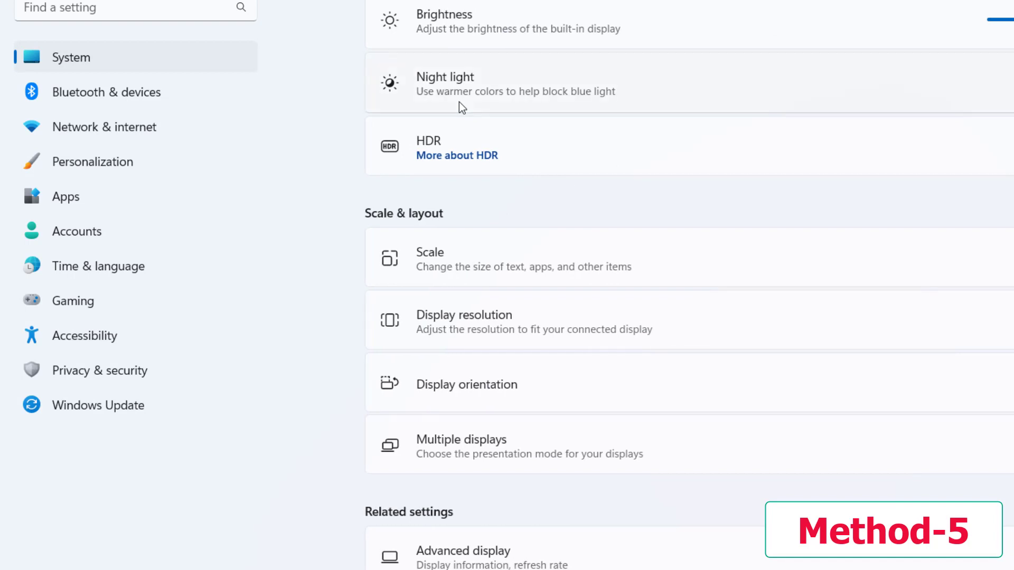
{"action": "scroll", "coordinate": [489, 349], "scroll_direction": "down", "scroll_amount": 5}
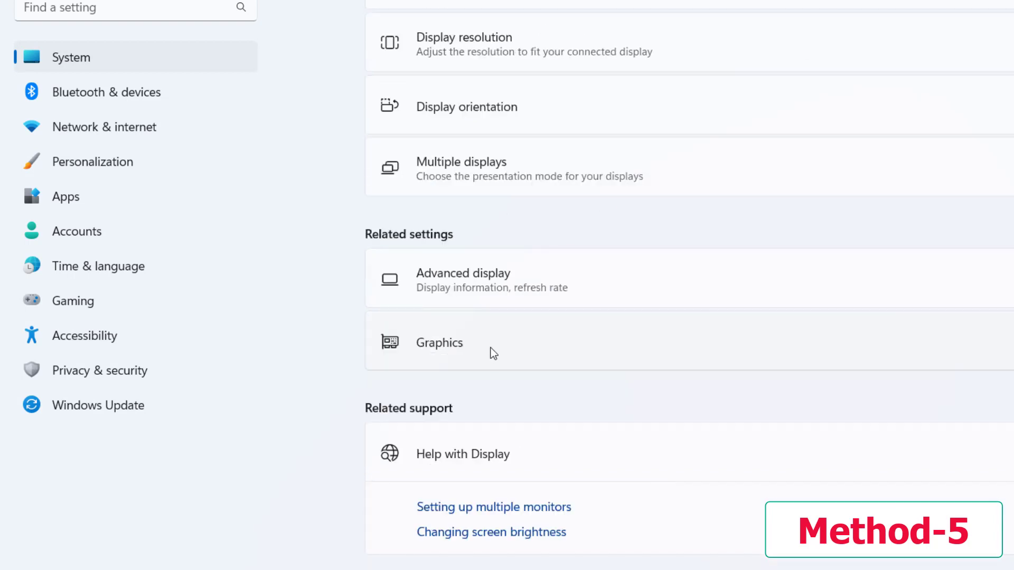
{"action": "left_click", "coordinate": [489, 349]}
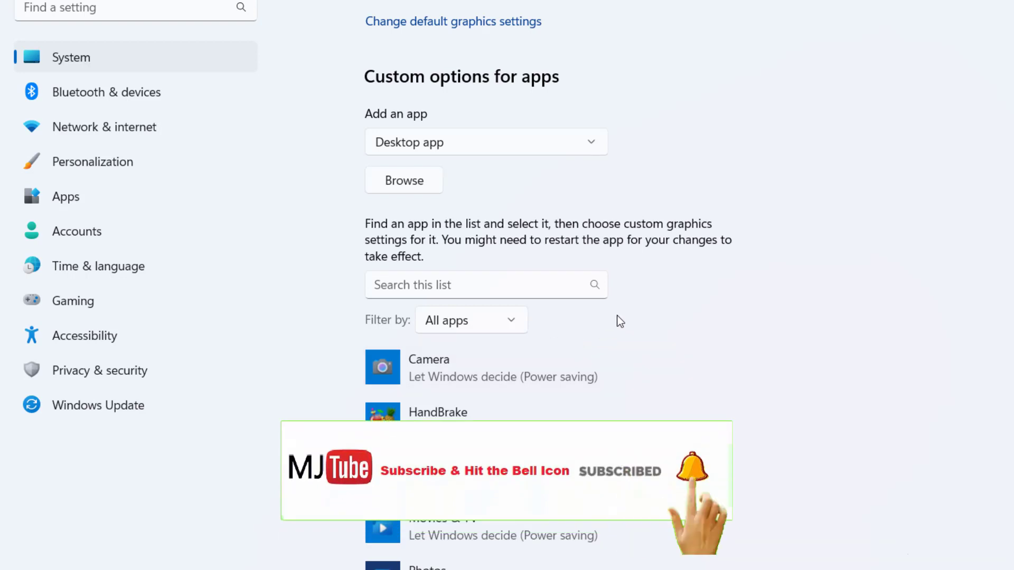
{"action": "scroll", "coordinate": [591, 338], "scroll_direction": "down", "scroll_amount": 3}
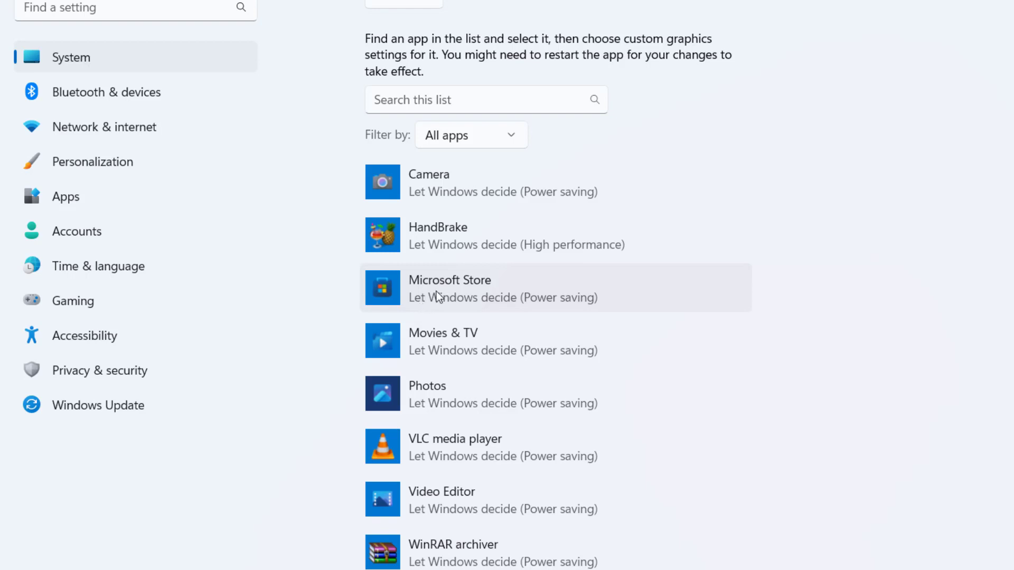
Set Microsoft Store's graphics preference to High performance, save it, and go back to Display
{"action": "left_click", "coordinate": [483, 306]}
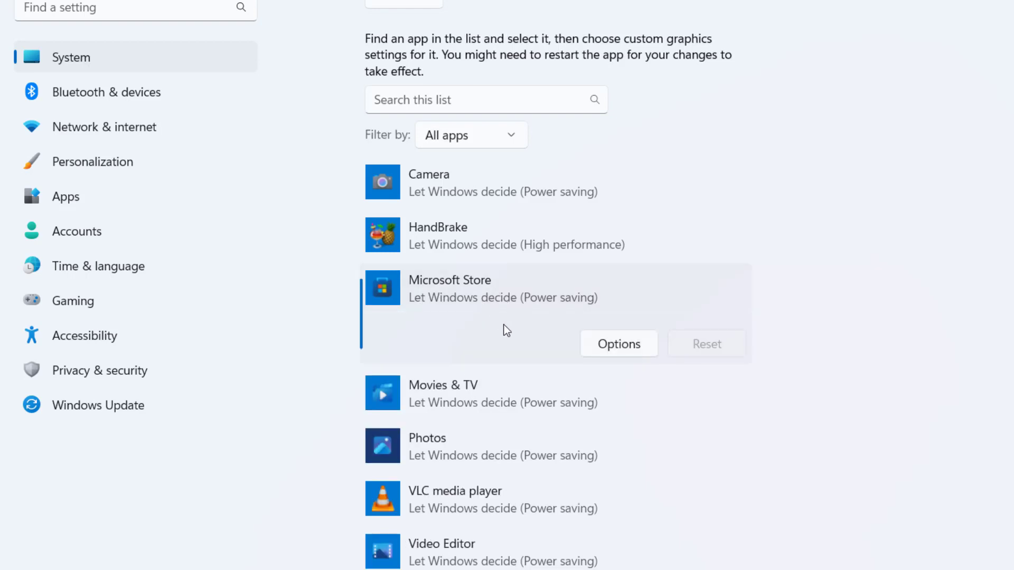
{"action": "left_click", "coordinate": [608, 349]}
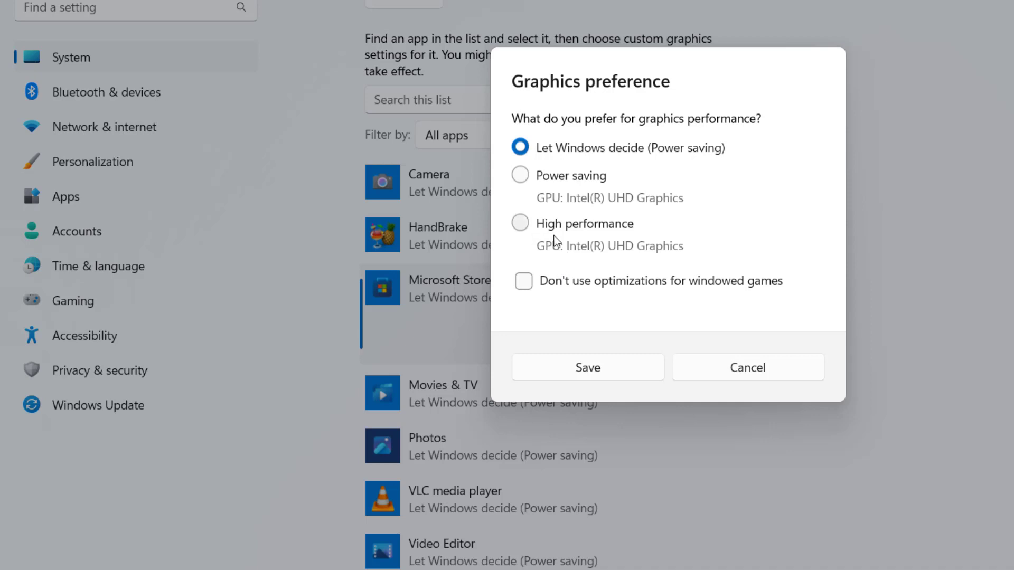
{"action": "left_click", "coordinate": [524, 228]}
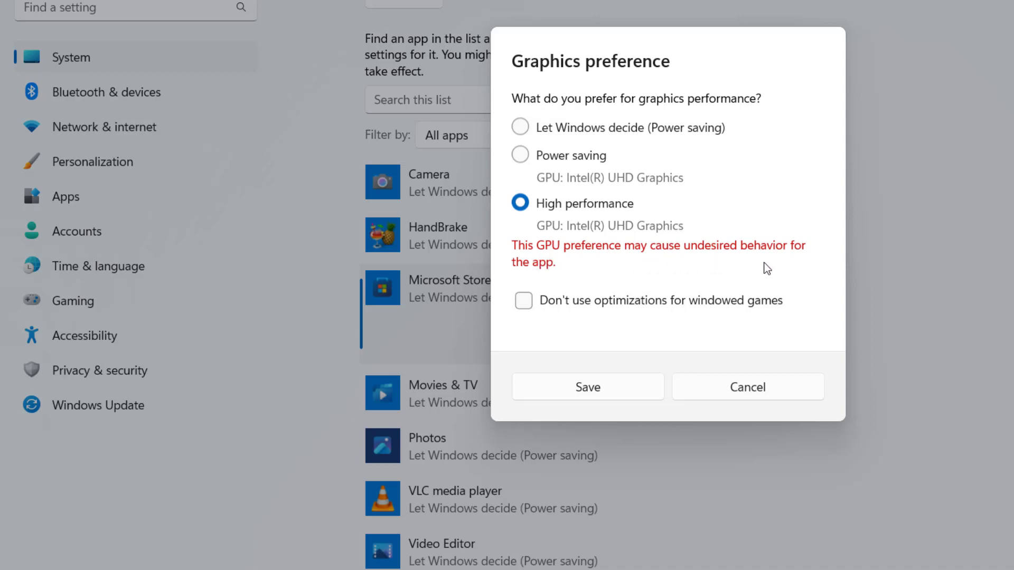
{"action": "left_click", "coordinate": [521, 154]}
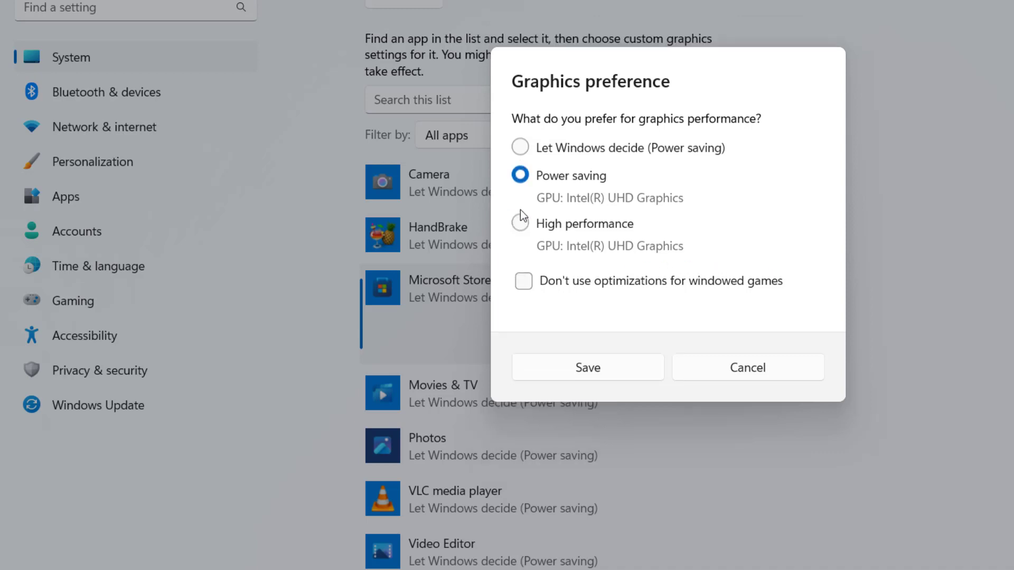
{"action": "left_click", "coordinate": [528, 227]}
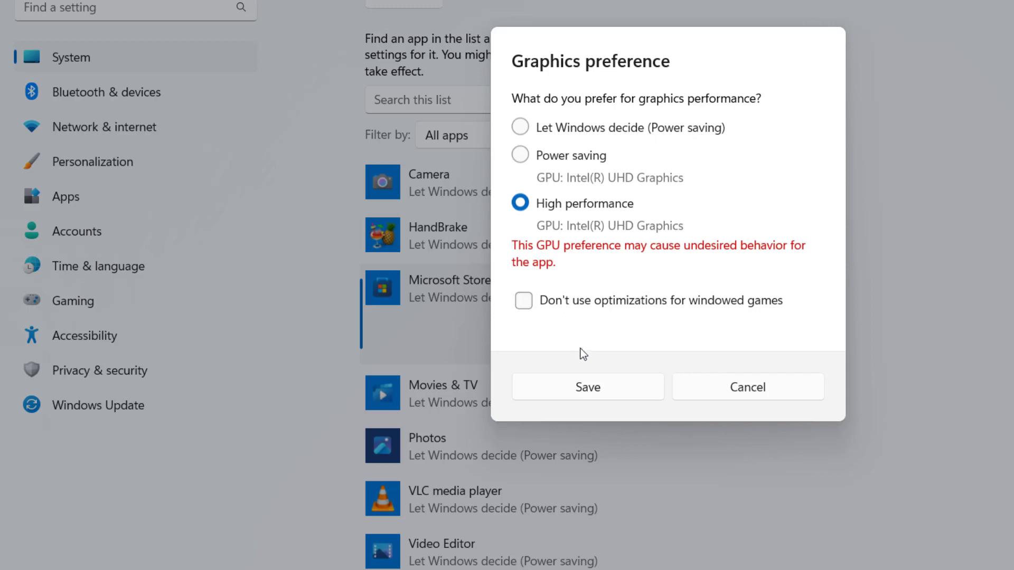
{"action": "left_click", "coordinate": [586, 387]}
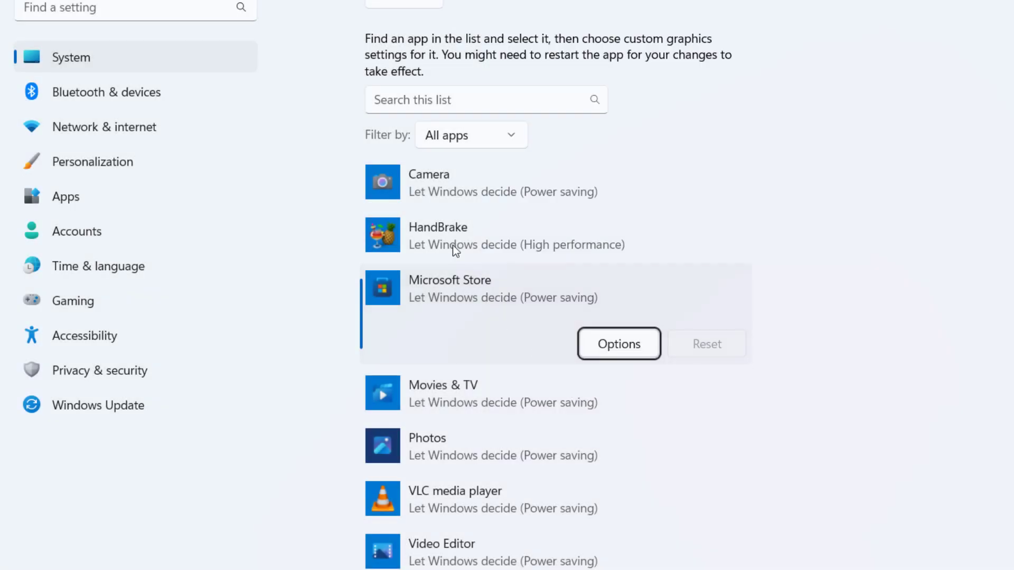
{"action": "key", "text": "alt+Left"}
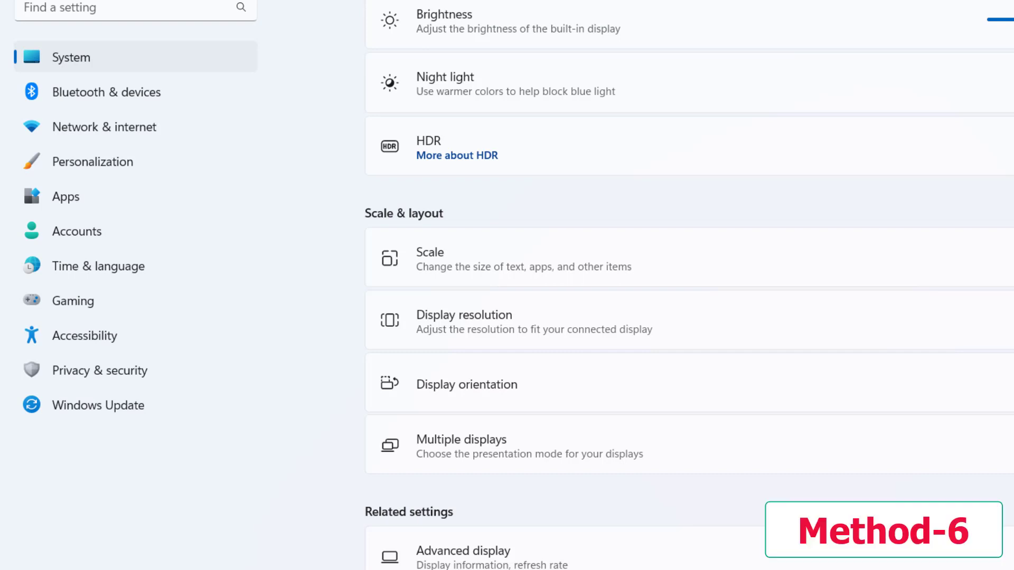
Open Advanced display and check the refresh-rate list, which offers only 60.01 Hz, then go back
{"action": "left_click", "coordinate": [96, 54]}
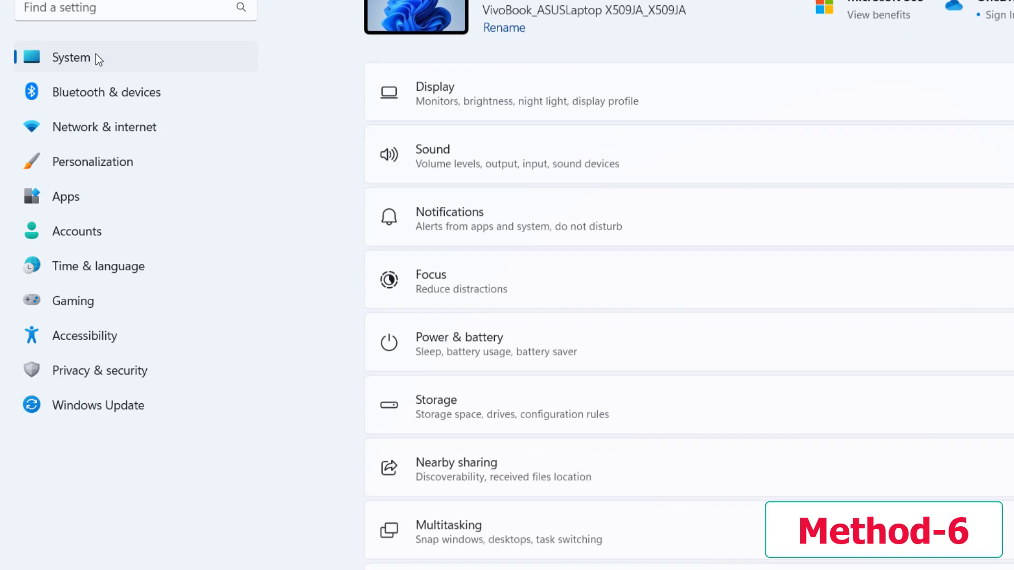
{"action": "left_click", "coordinate": [467, 89]}
{"action": "scroll", "coordinate": [486, 255], "scroll_direction": "down", "scroll_amount": 5}
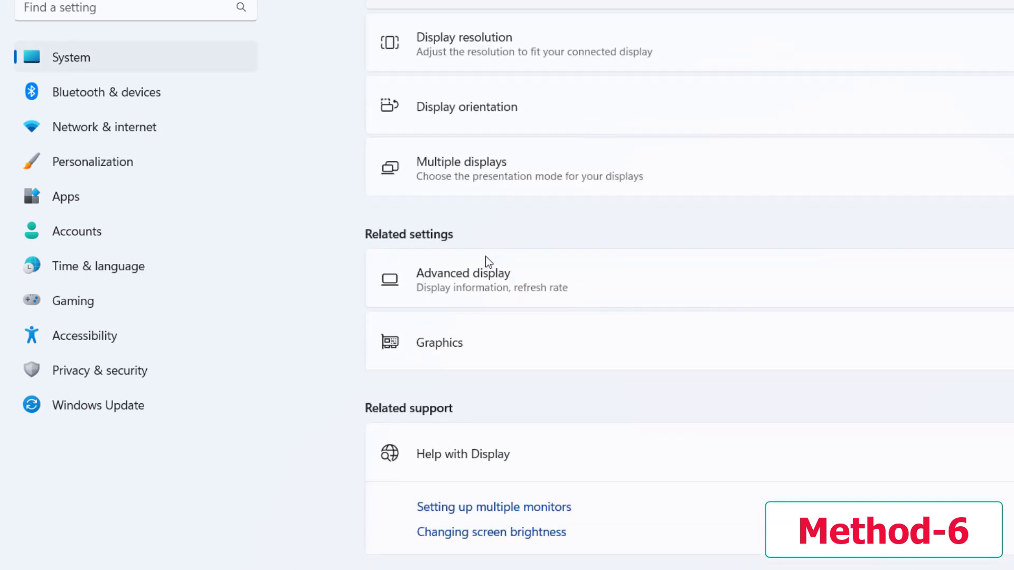
{"action": "left_click", "coordinate": [509, 290]}
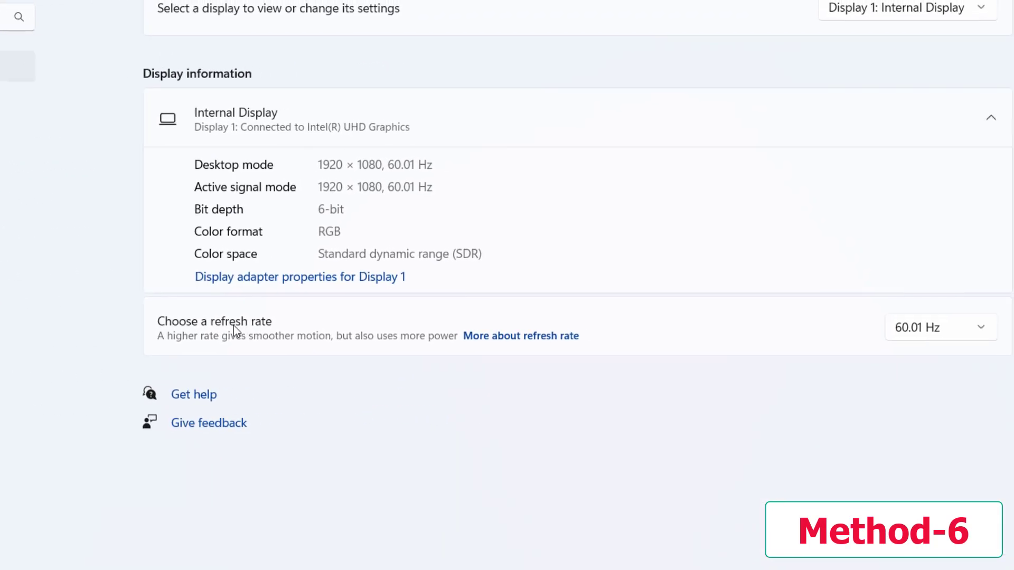
{"action": "left_click", "coordinate": [891, 333]}
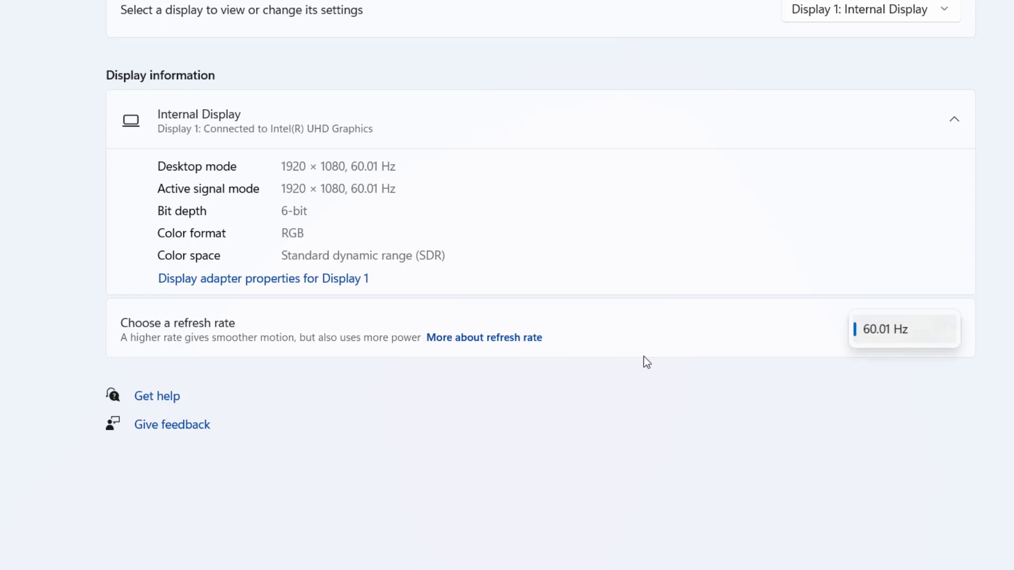
{"action": "left_click", "coordinate": [825, 360]}
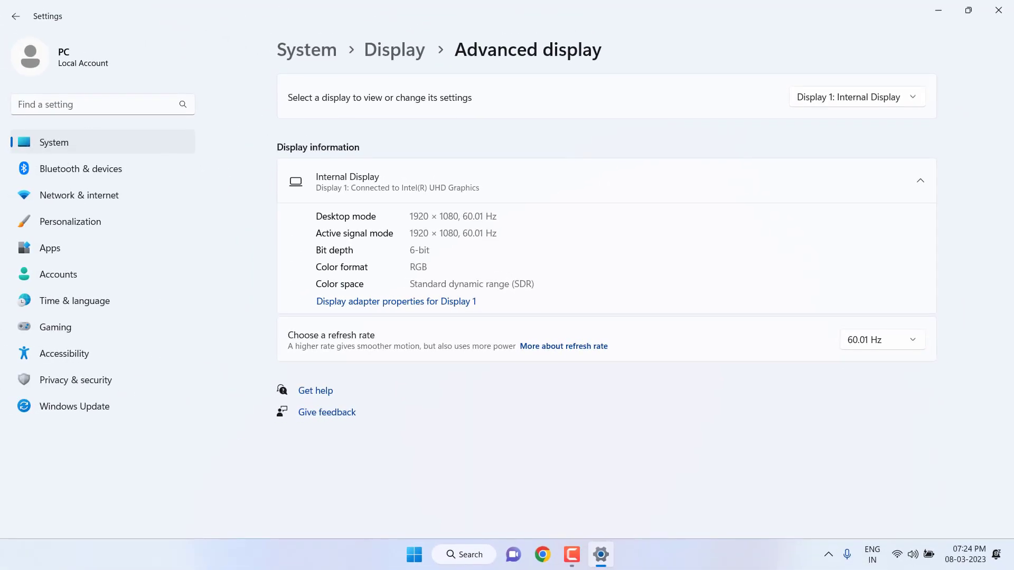
{"action": "left_click", "coordinate": [22, 18]}
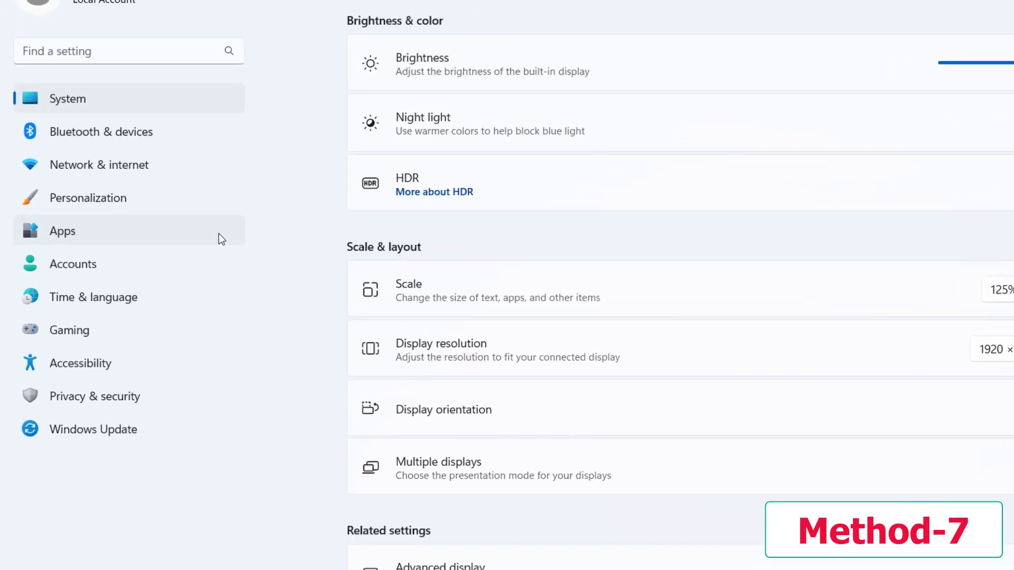
Switch off Microsoft OneDrive and Microsoft Teams in Apps > Startup, then go back to Apps
{"action": "left_click", "coordinate": [138, 234]}
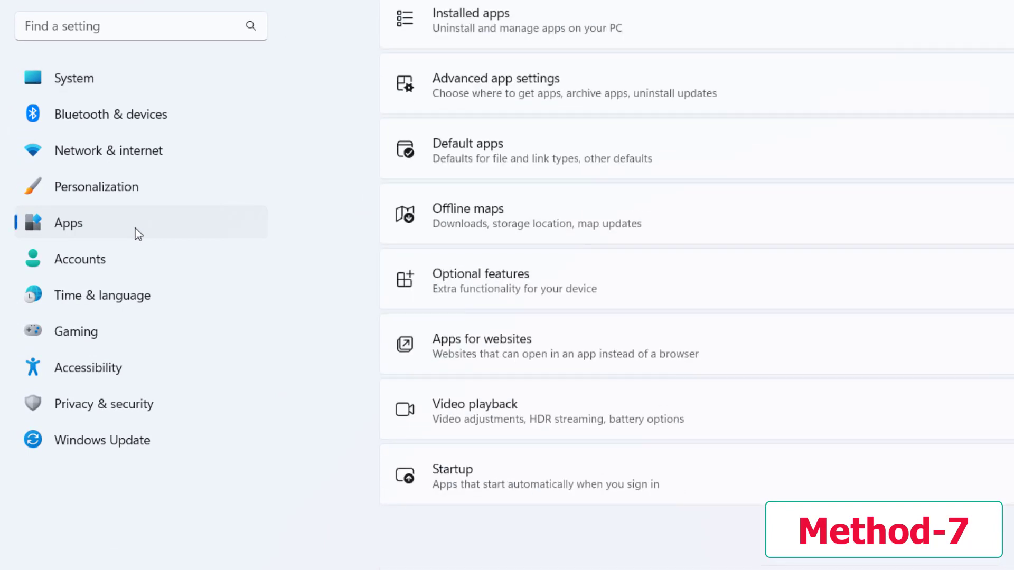
{"action": "left_click", "coordinate": [475, 483]}
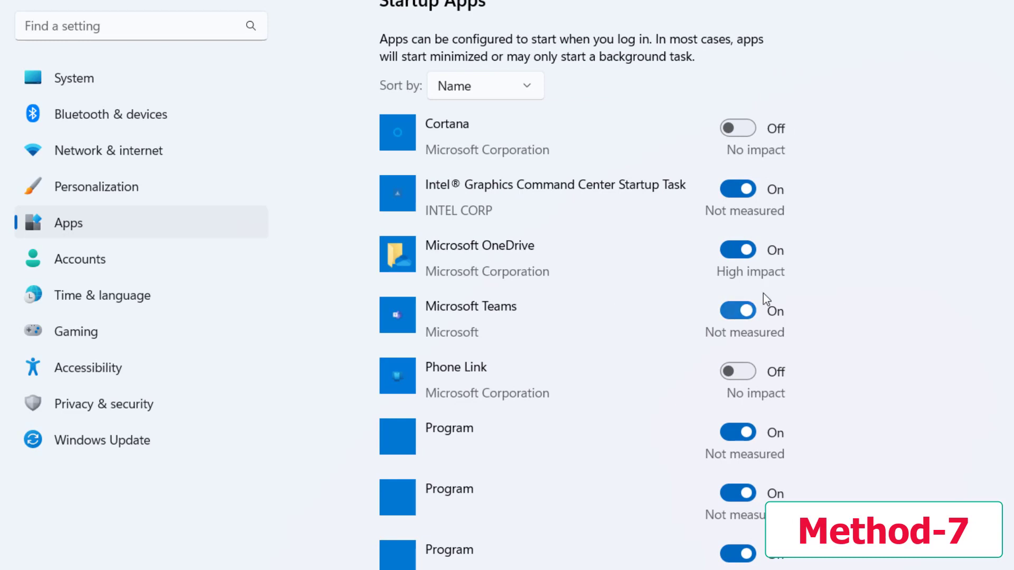
{"action": "left_click", "coordinate": [736, 251]}
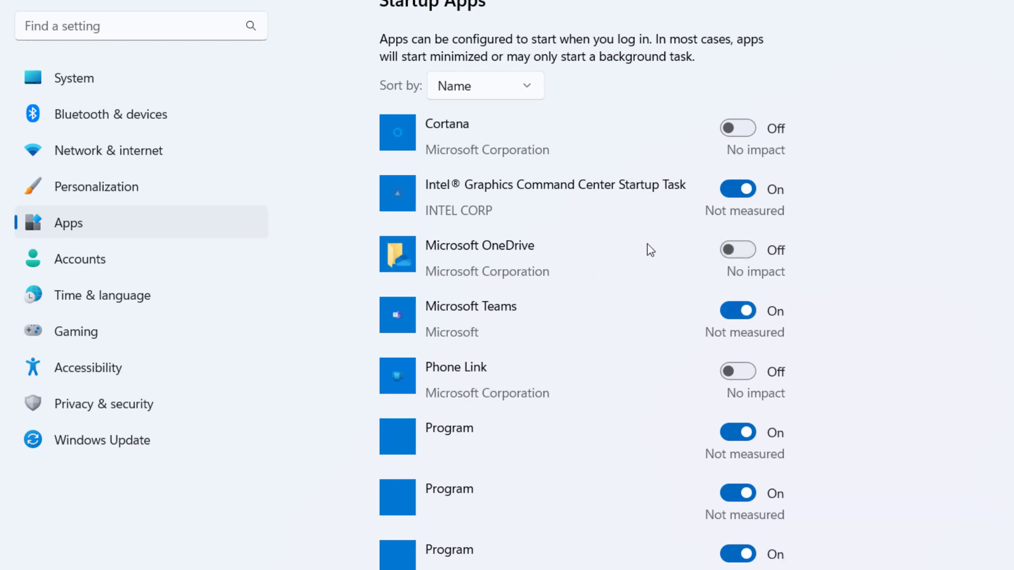
{"action": "left_click", "coordinate": [733, 317]}
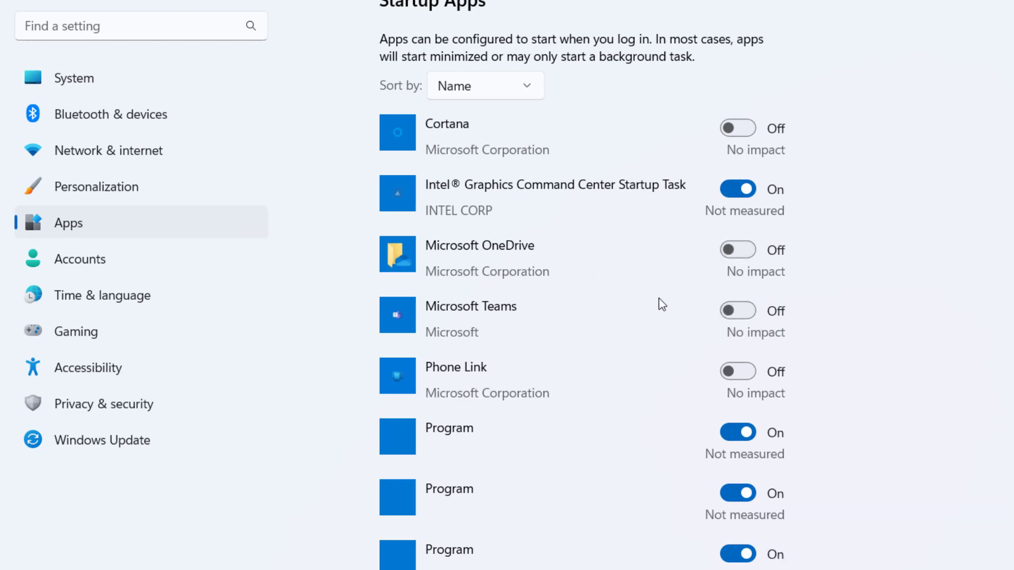
{"action": "scroll", "coordinate": [655, 296], "scroll_direction": "down", "scroll_amount": 5}
{"action": "scroll", "coordinate": [653, 294], "scroll_direction": "up", "scroll_amount": 5}
{"action": "key", "text": "alt+Left"}
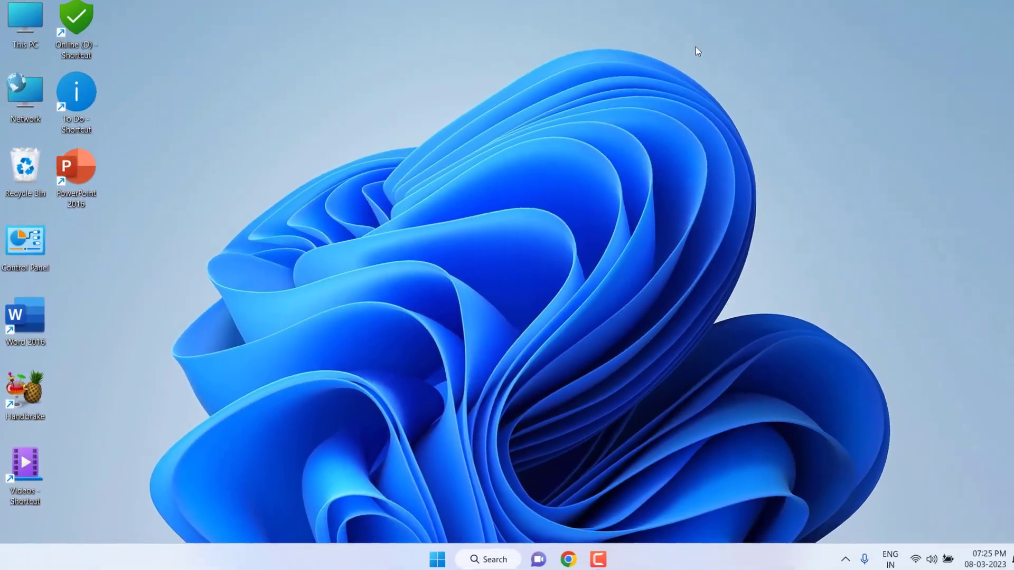
Search 'edit po' to open Edit power plan, maximize it, and return to the Power Options overview
{"action": "key", "text": "super"}
{"action": "type", "text": "edit"}
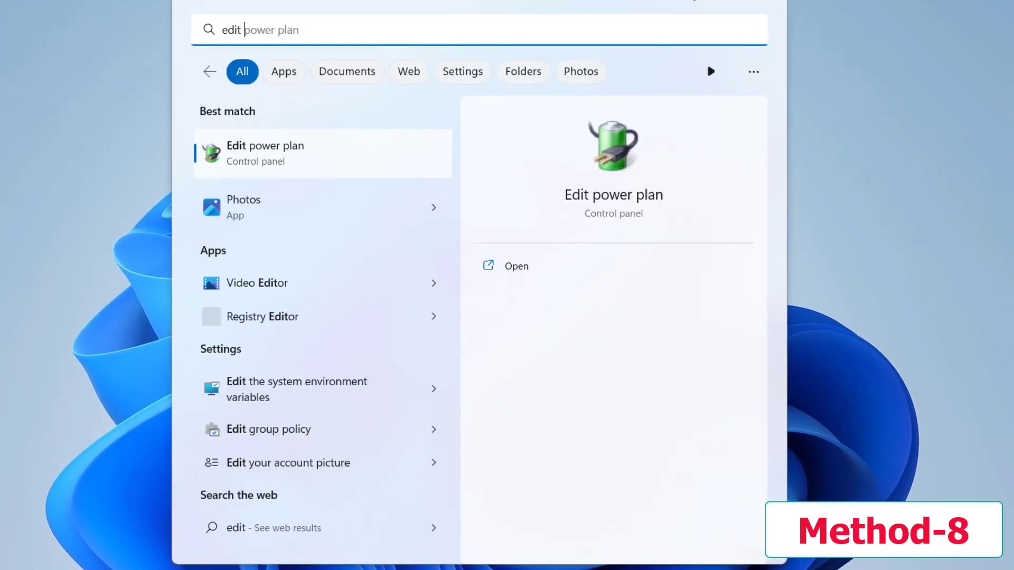
{"action": "type", "text": " po"}
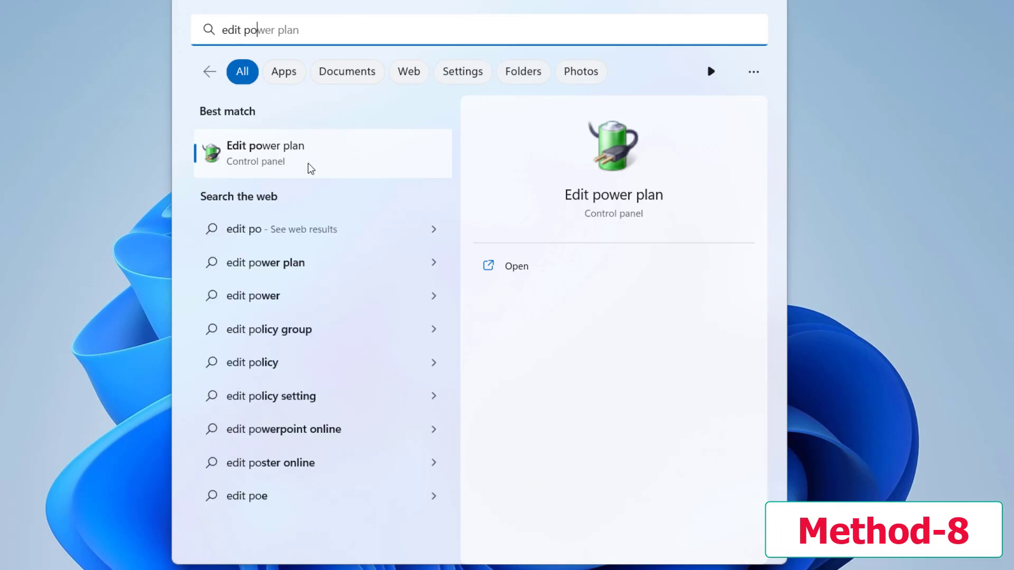
{"action": "left_click", "coordinate": [311, 168]}
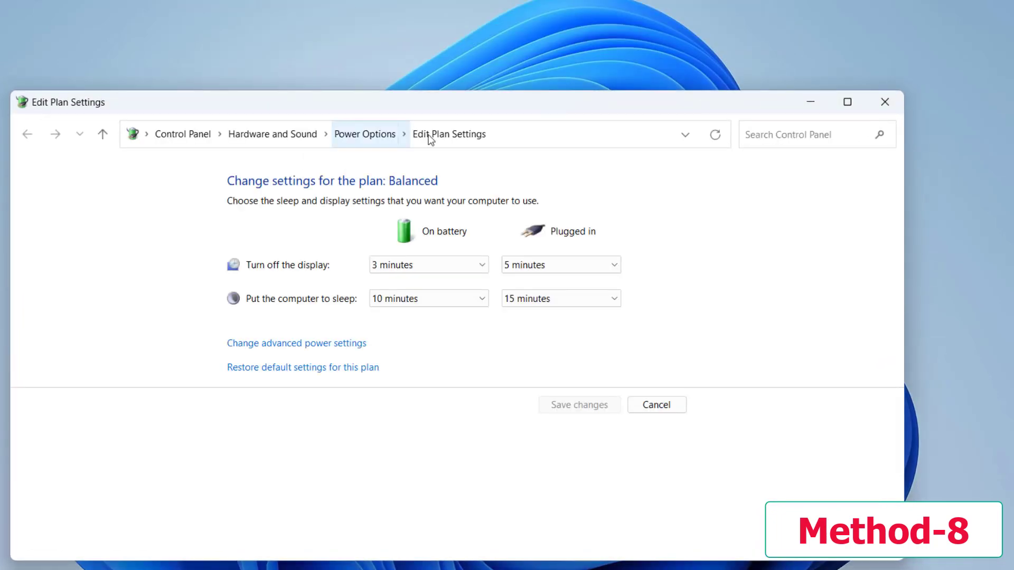
{"action": "left_click", "coordinate": [847, 102]}
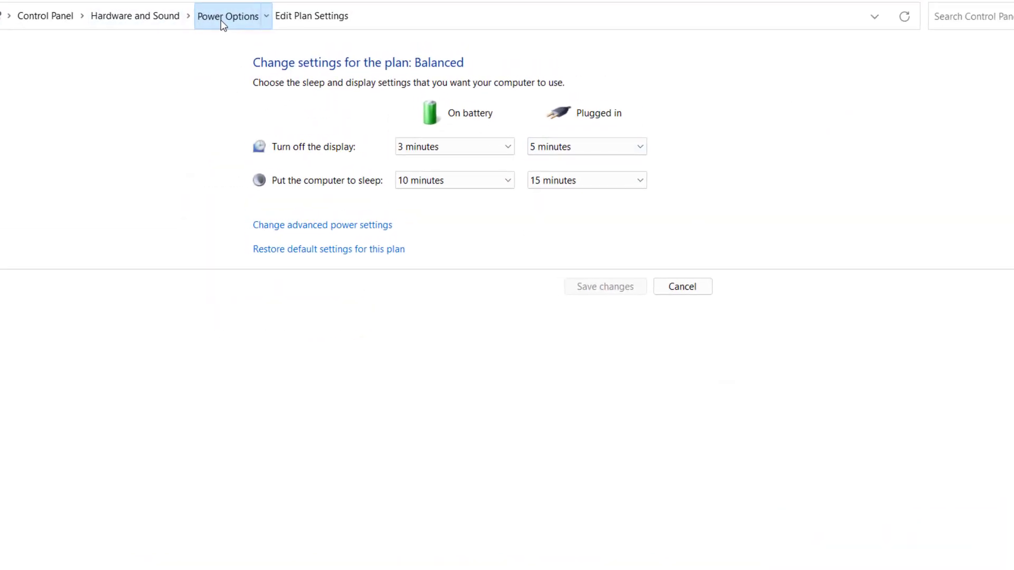
{"action": "left_click", "coordinate": [219, 18]}
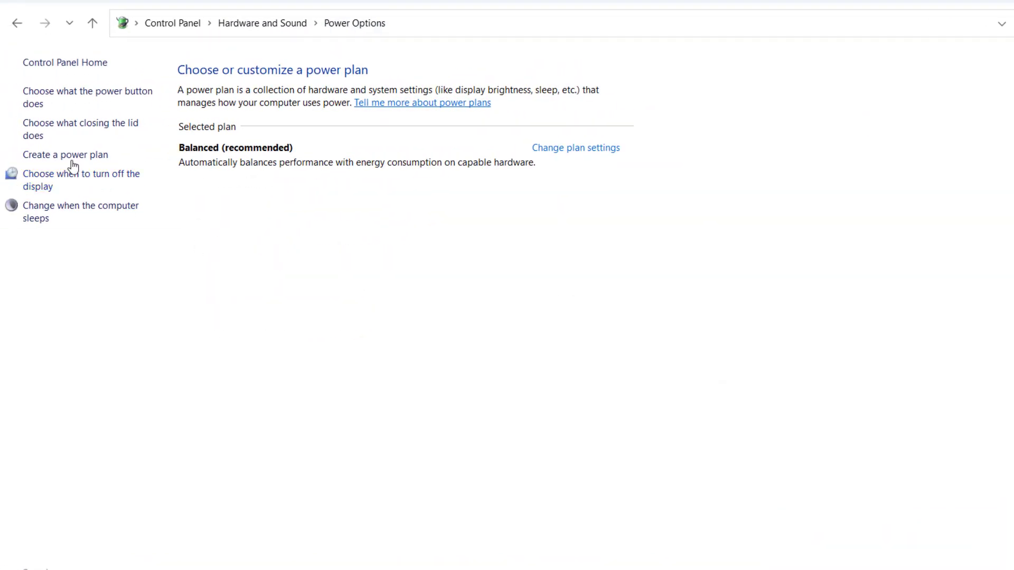
Start a new power plan, My Custom Plan 1, based on the High performance template
{"action": "left_click", "coordinate": [69, 158]}
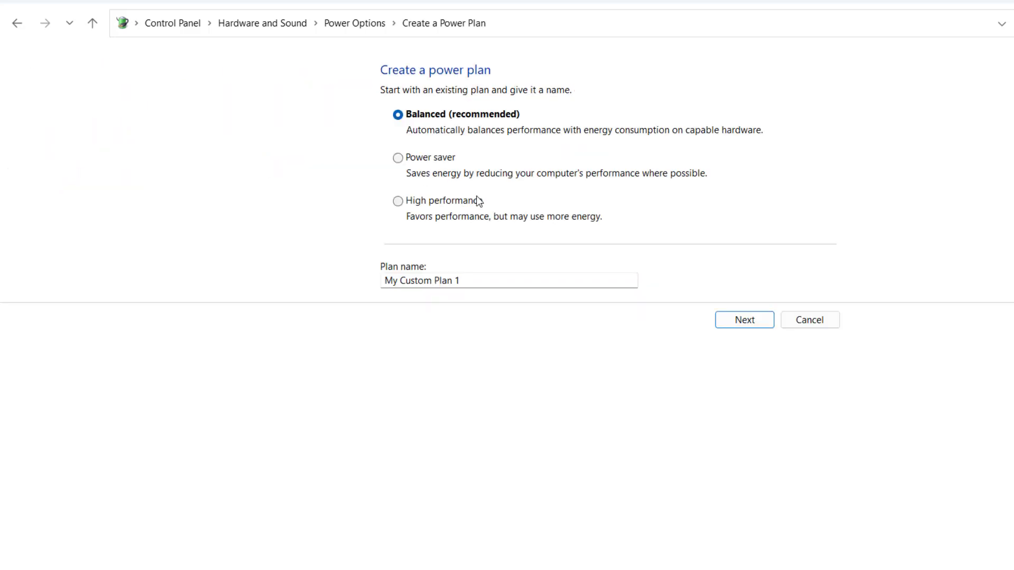
{"action": "left_click", "coordinate": [398, 202]}
{"action": "left_click", "coordinate": [728, 321]}
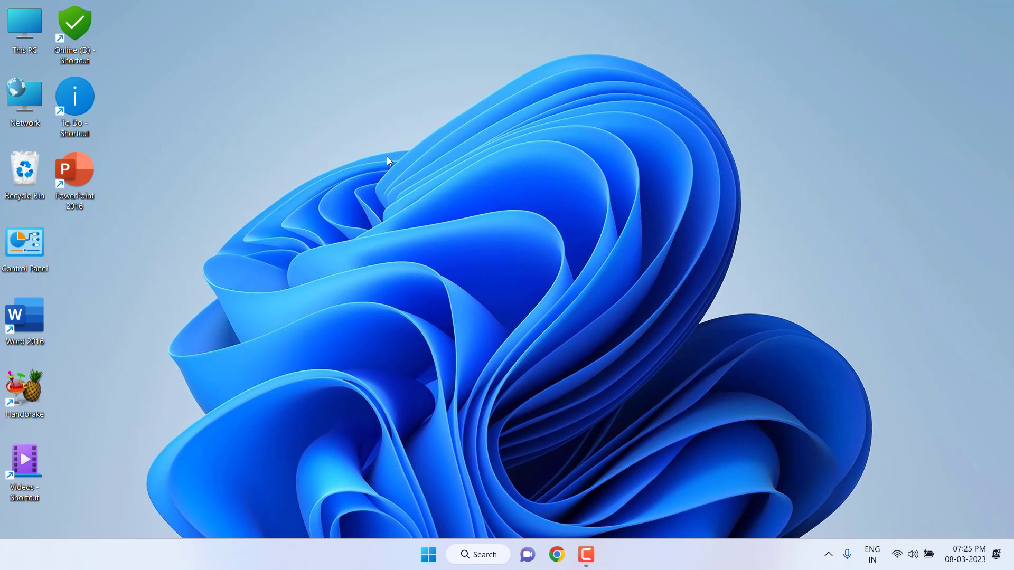
Search 'mouse' and open the classic Mouse Properties from the Mouse settings page
{"action": "key", "text": "super"}
{"action": "type", "text": "mous"}
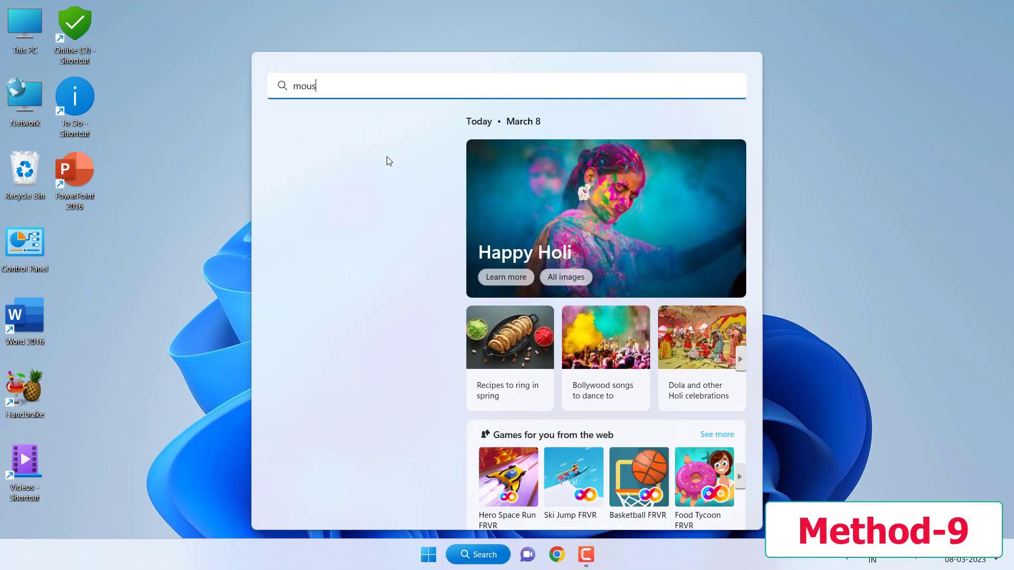
{"action": "type", "text": "e"}
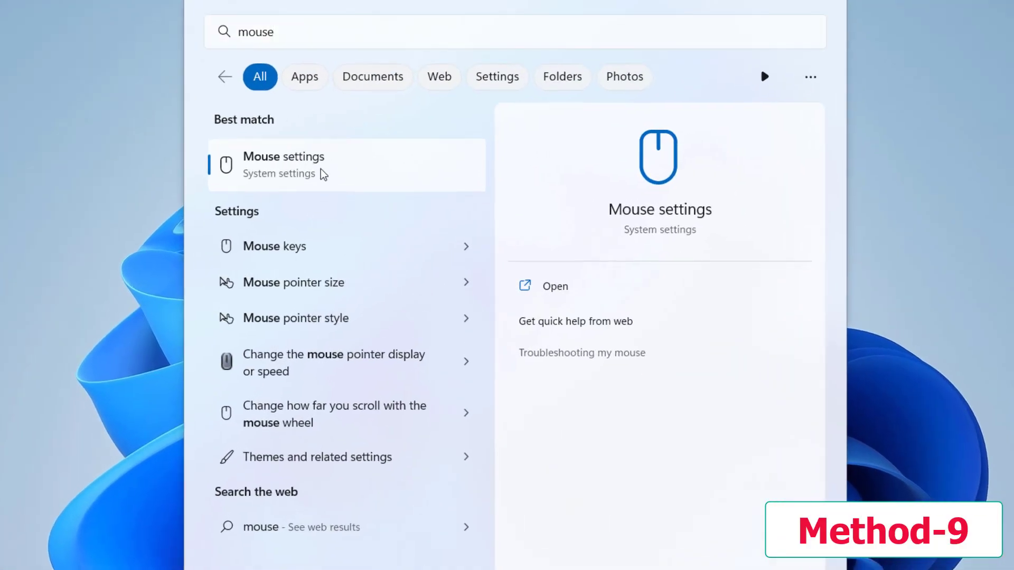
{"action": "left_click", "coordinate": [324, 173]}
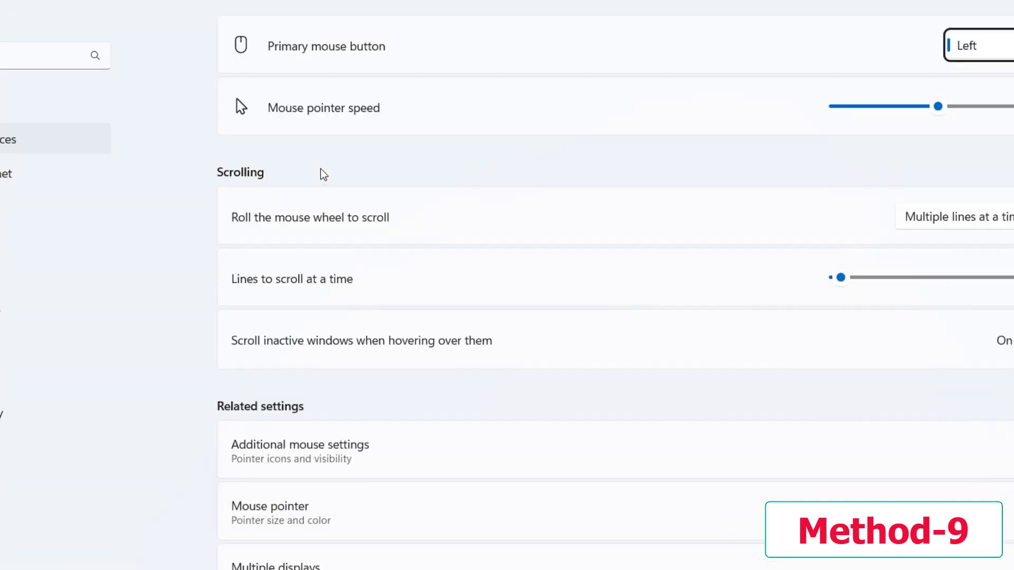
{"action": "scroll", "coordinate": [491, 236], "scroll_direction": "down", "scroll_amount": 2}
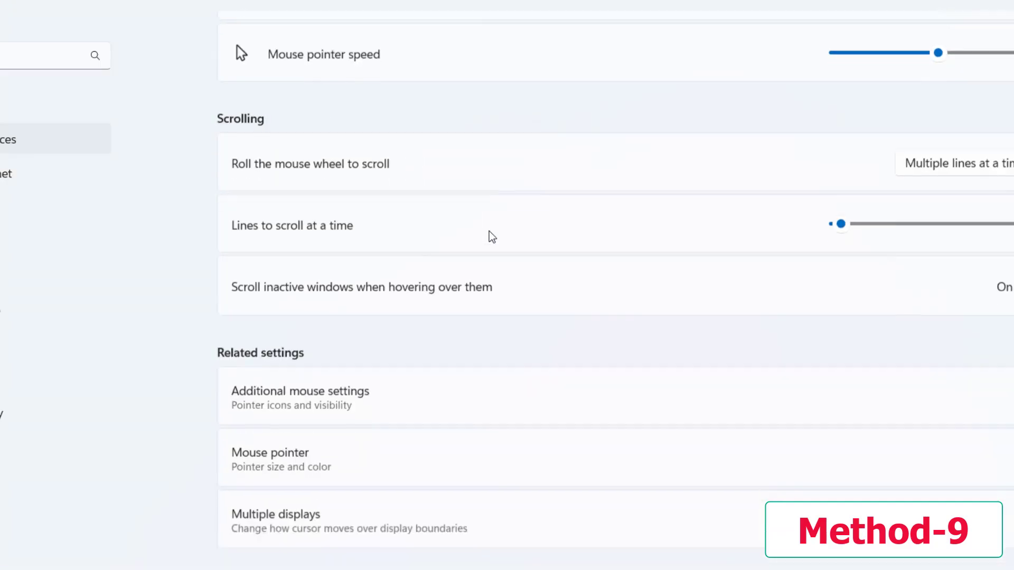
{"action": "left_click", "coordinate": [338, 378]}
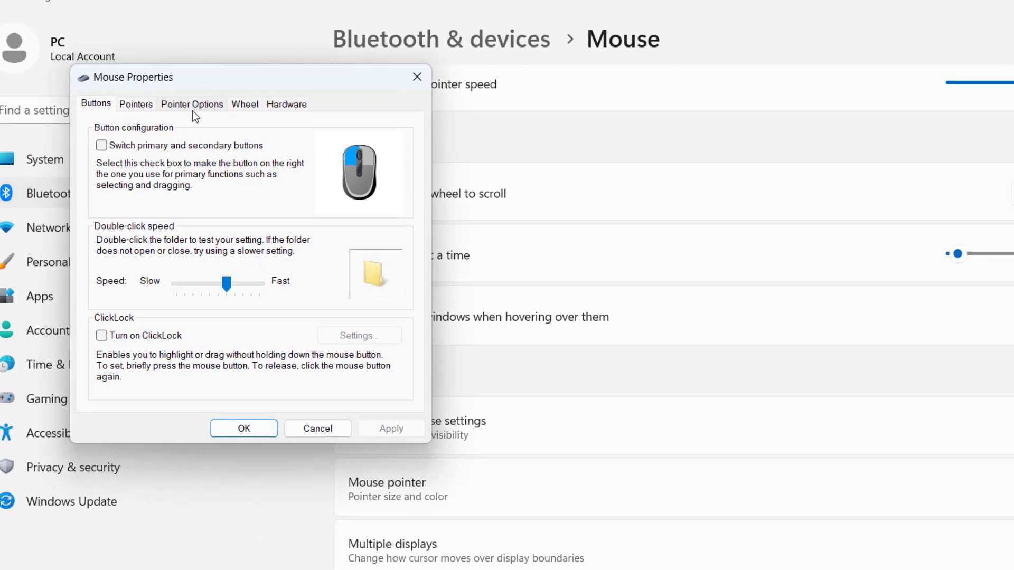
Uncheck Enhance pointer precision under Pointer Options, apply it, and close Settings
{"action": "left_click", "coordinate": [192, 108]}
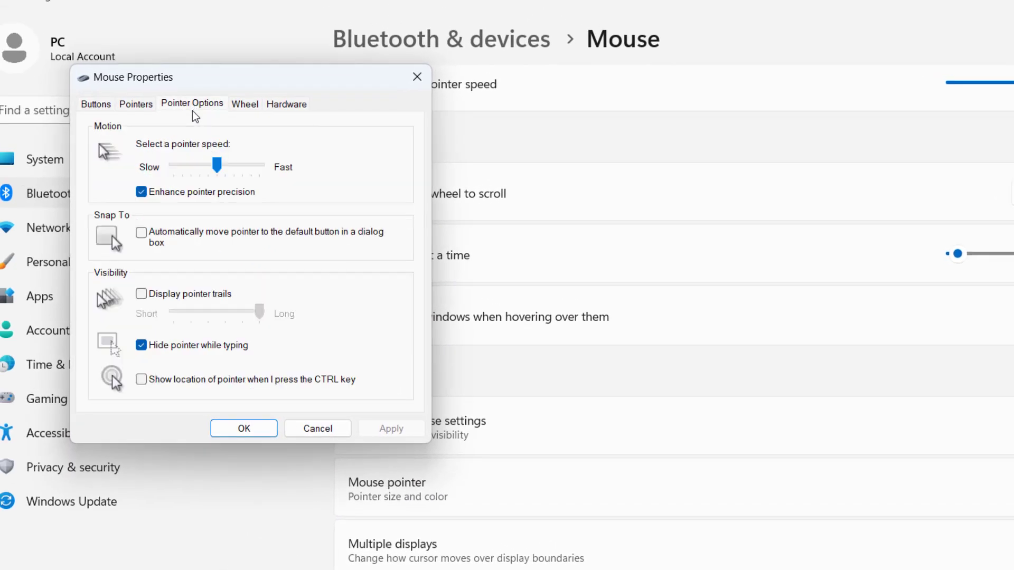
{"action": "left_click", "coordinate": [181, 192]}
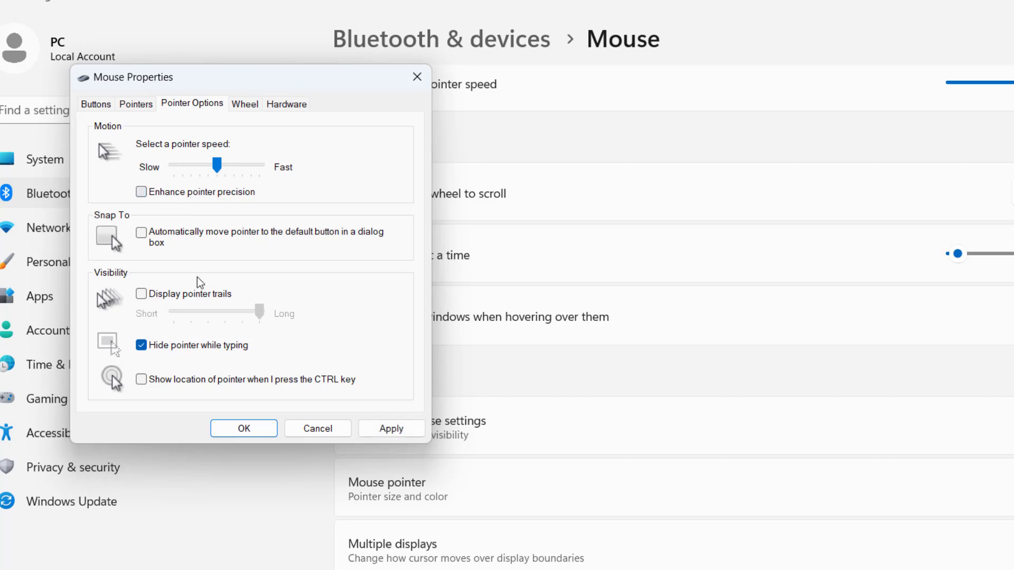
{"action": "left_click", "coordinate": [391, 428]}
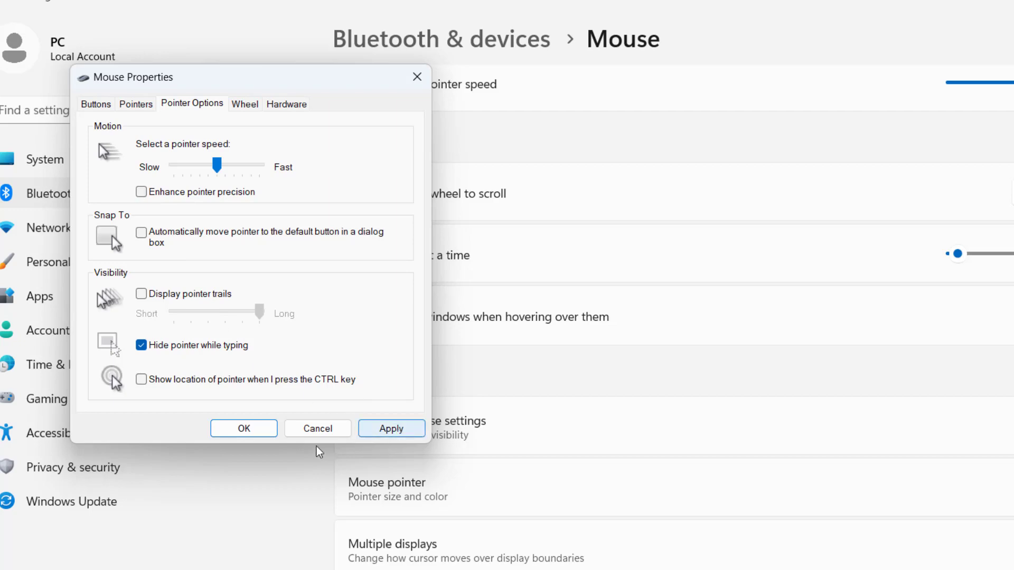
{"action": "left_click", "coordinate": [237, 429]}
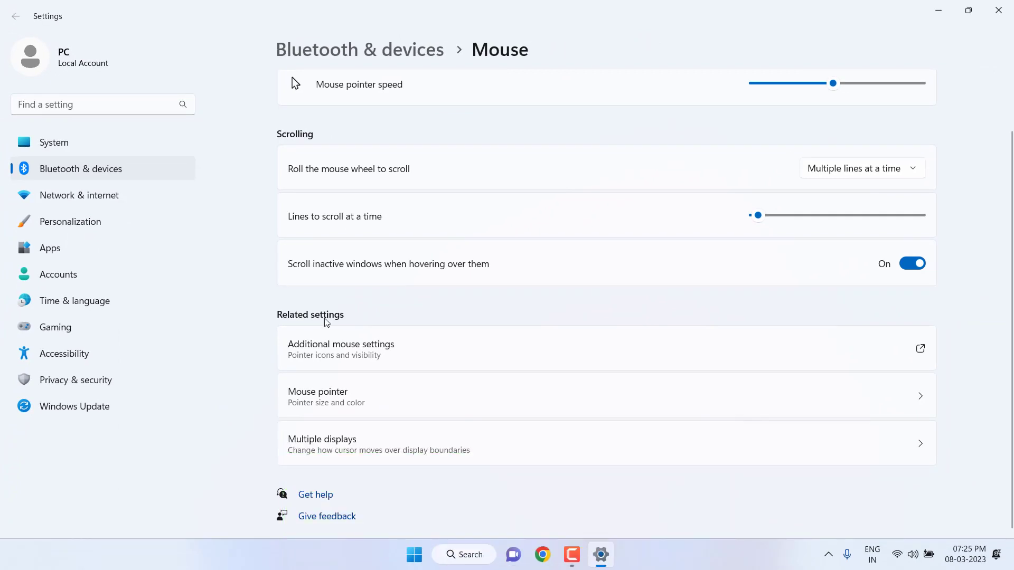
{"action": "left_click", "coordinate": [998, 11]}
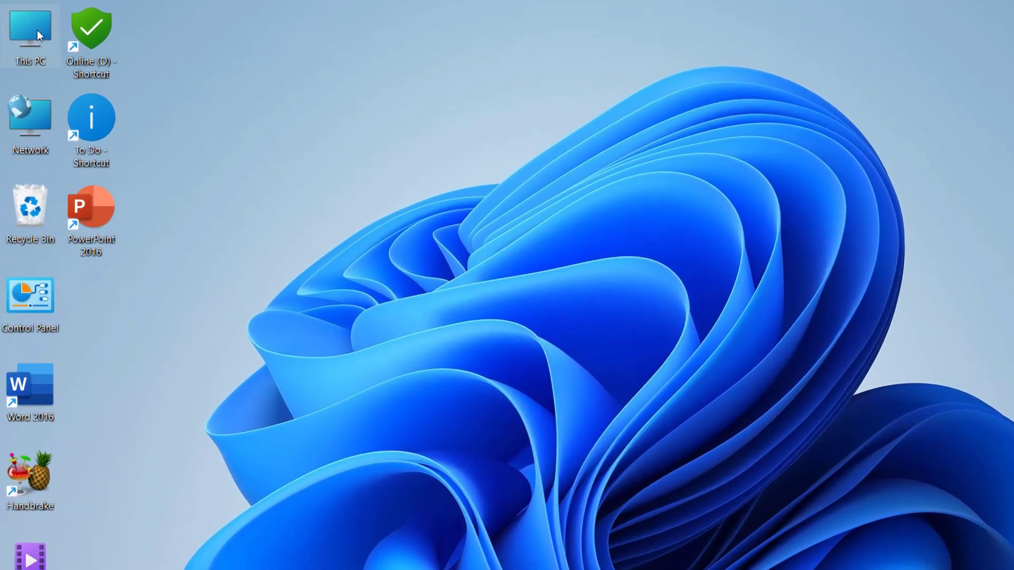
{"action": "right_click", "coordinate": [34, 27]}
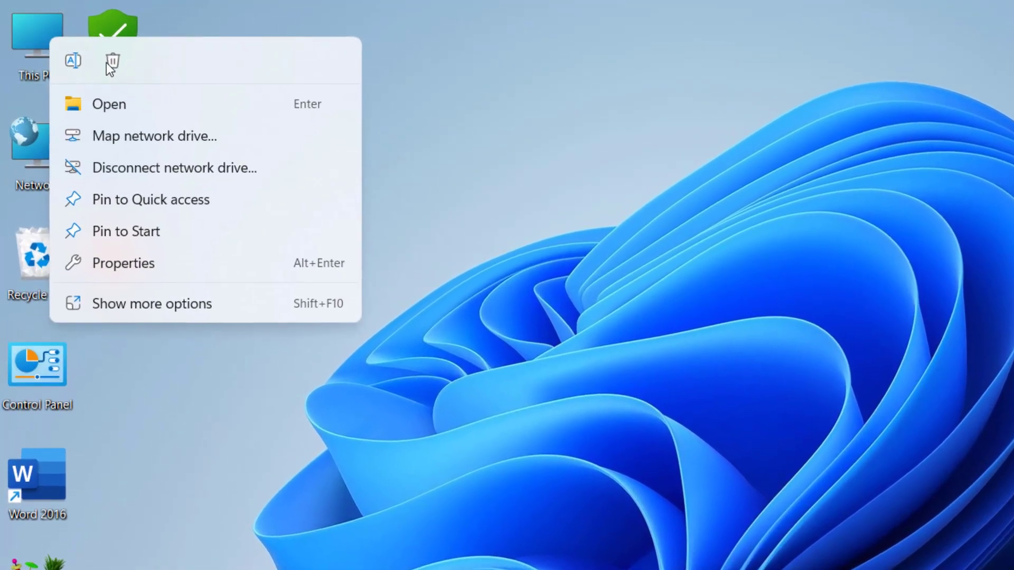
{"action": "left_click", "coordinate": [509, 331]}
{"action": "right_click", "coordinate": [53, 25]}
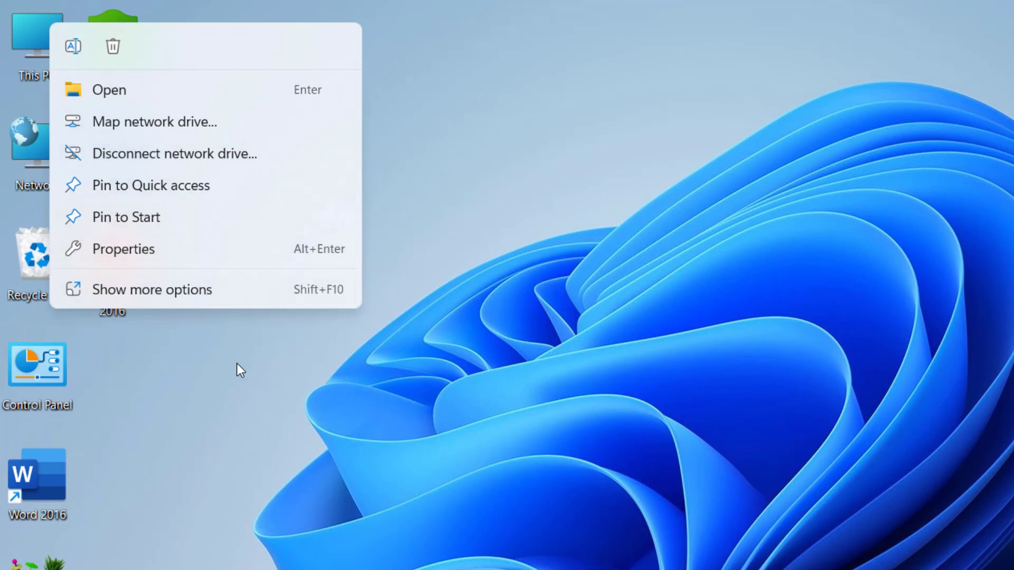
{"action": "left_click", "coordinate": [201, 300]}
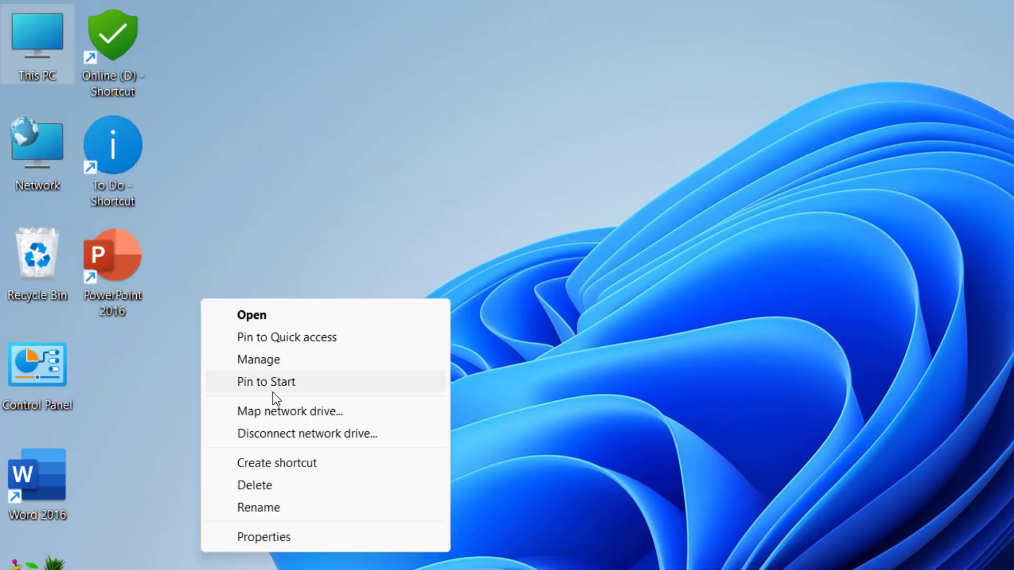
{"action": "left_click", "coordinate": [271, 363]}
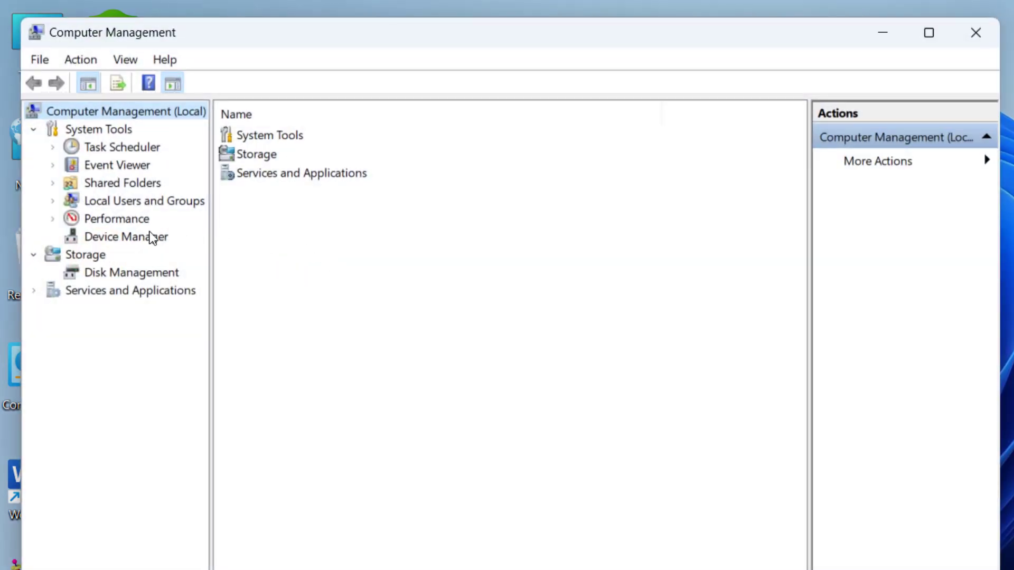
{"action": "left_click", "coordinate": [141, 238]}
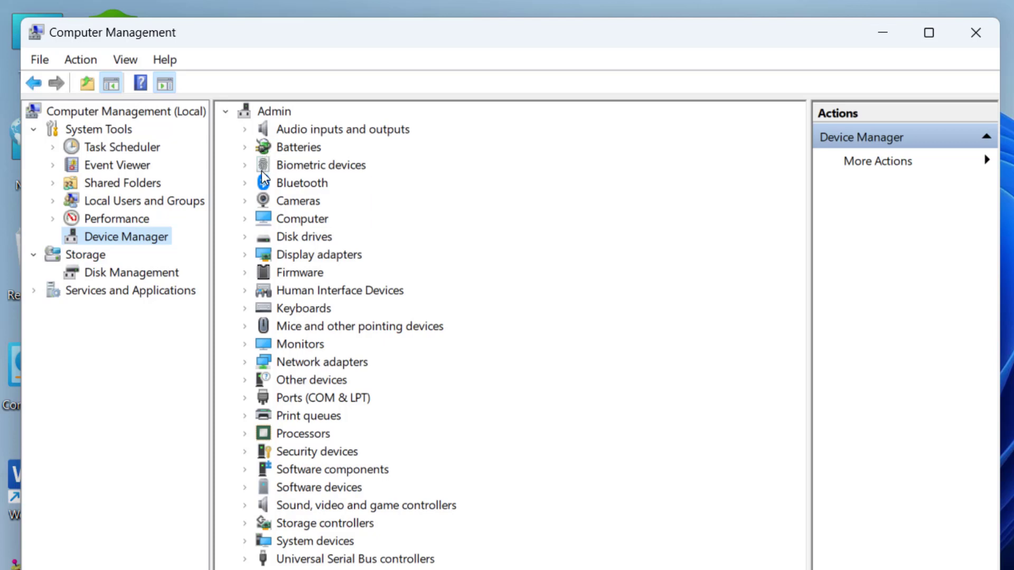
{"action": "left_click", "coordinate": [251, 255]}
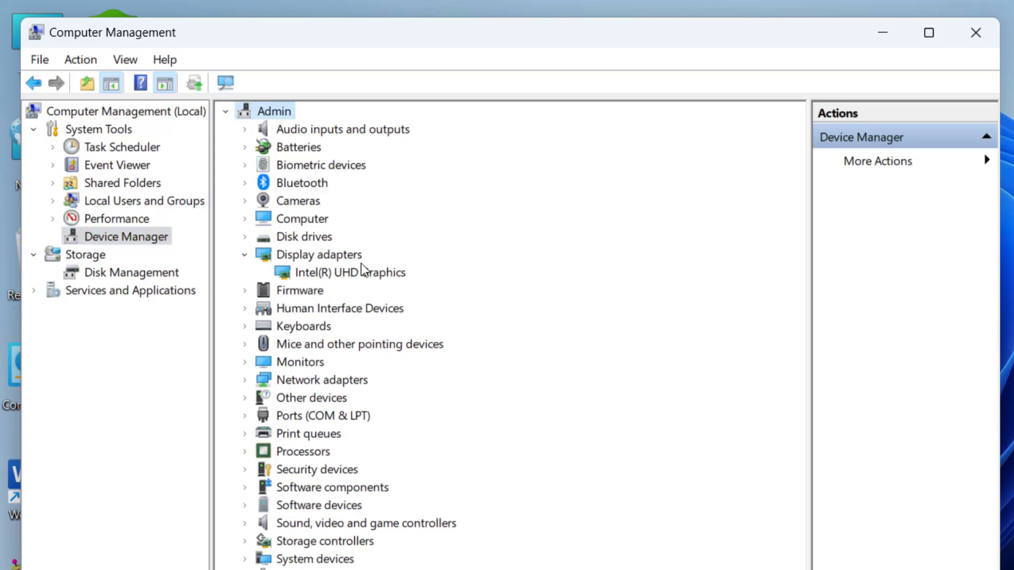
{"action": "right_click", "coordinate": [378, 279]}
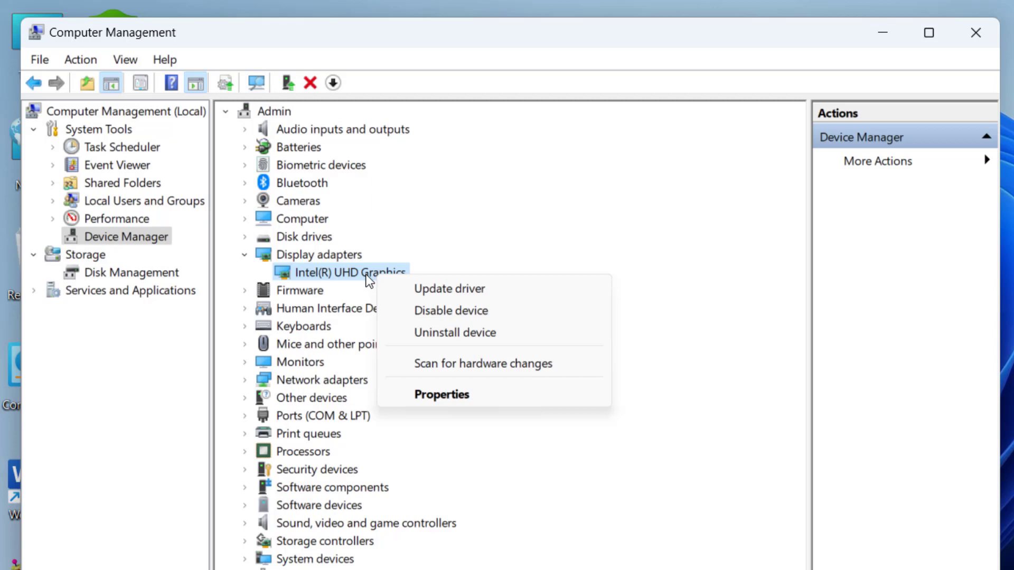
{"action": "left_click", "coordinate": [556, 236]}
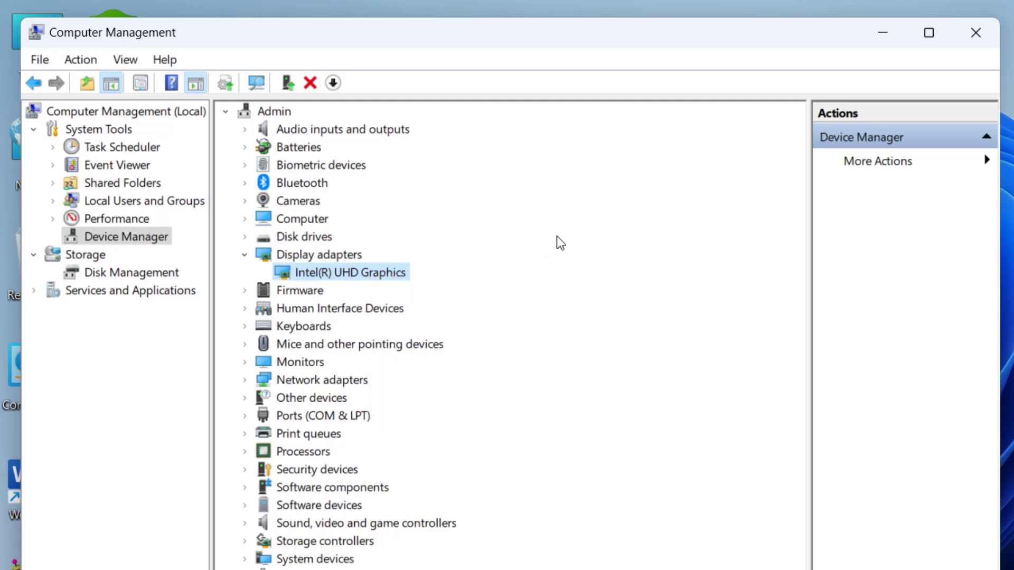
{"action": "right_click", "coordinate": [398, 268]}
{"action": "left_click", "coordinate": [487, 278]}
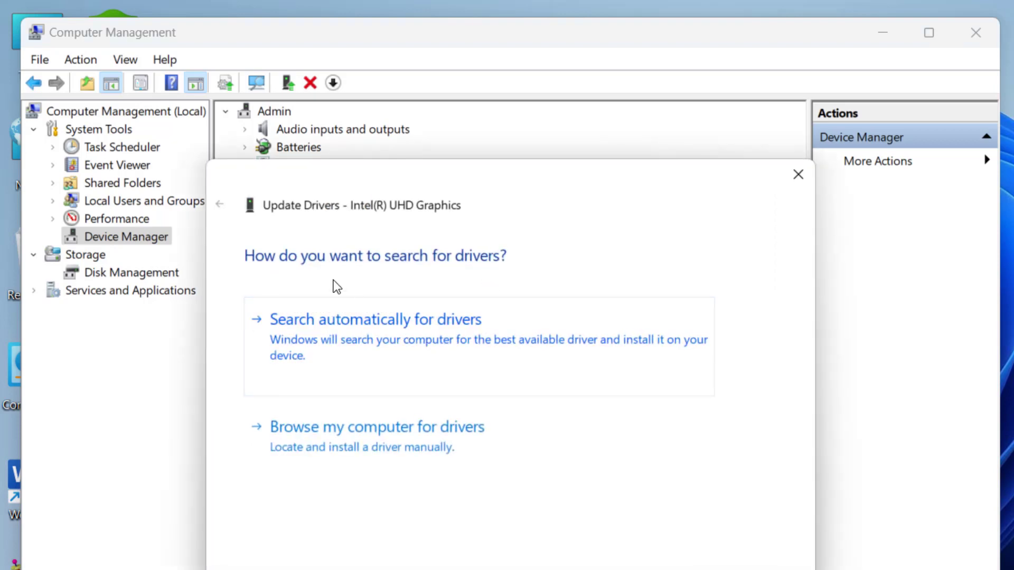
{"action": "key", "text": "Escape"}
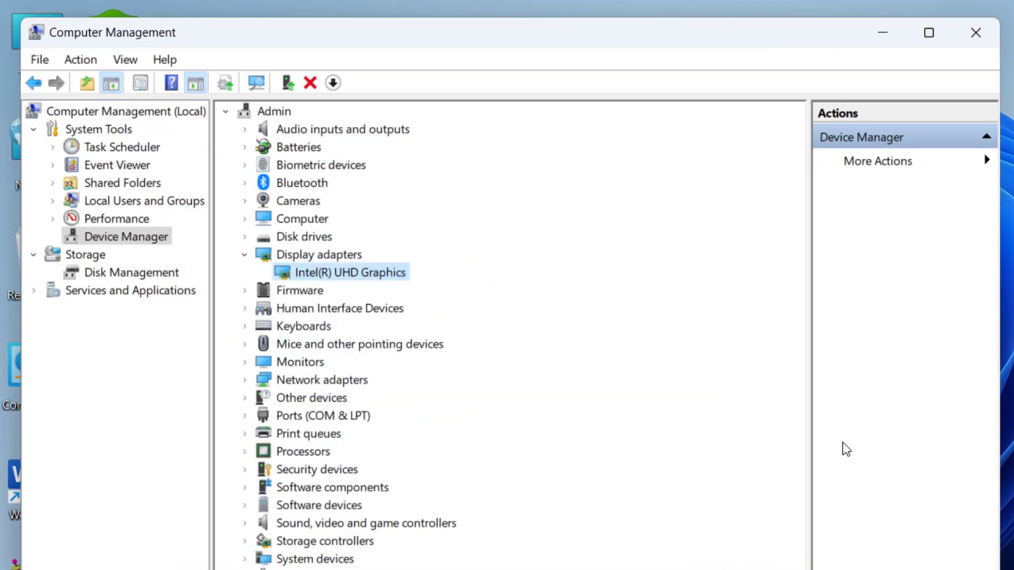
{"action": "left_click", "coordinate": [975, 32]}
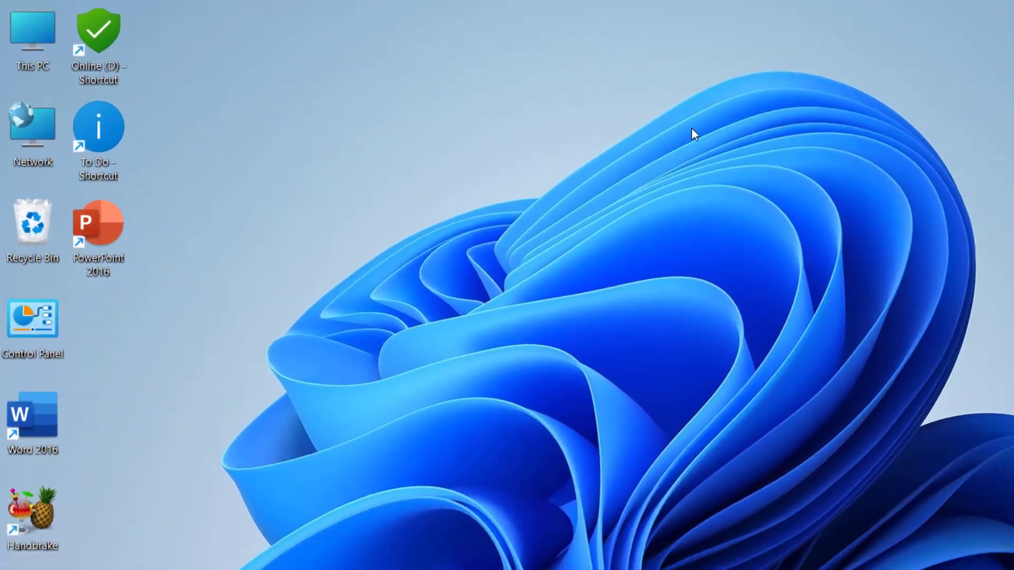